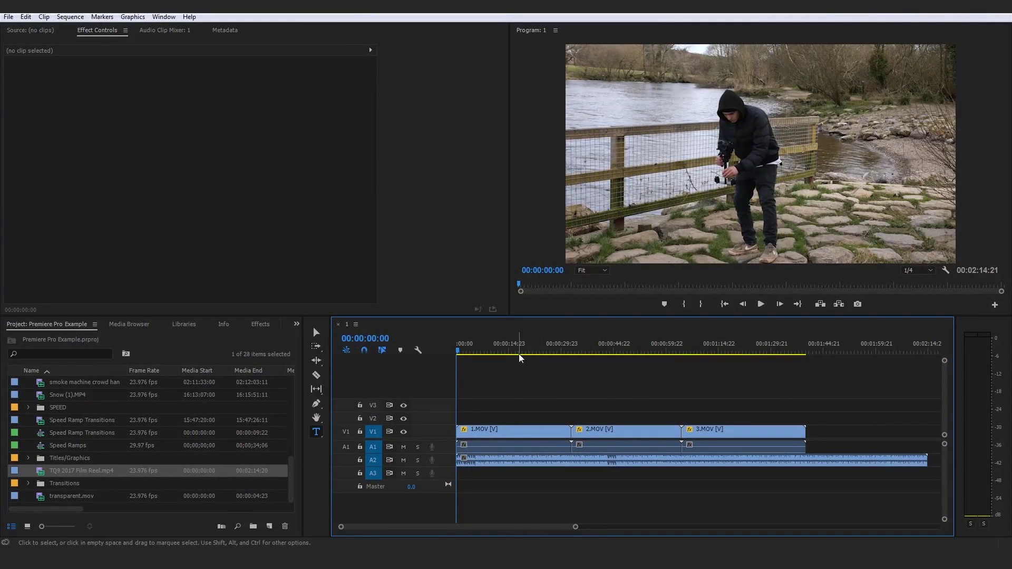
Scrub through the sequence to preview the glidecam footage and song.
{"action": "left_click_drag", "start_coordinate": [486, 344], "coordinate": [723, 351]}
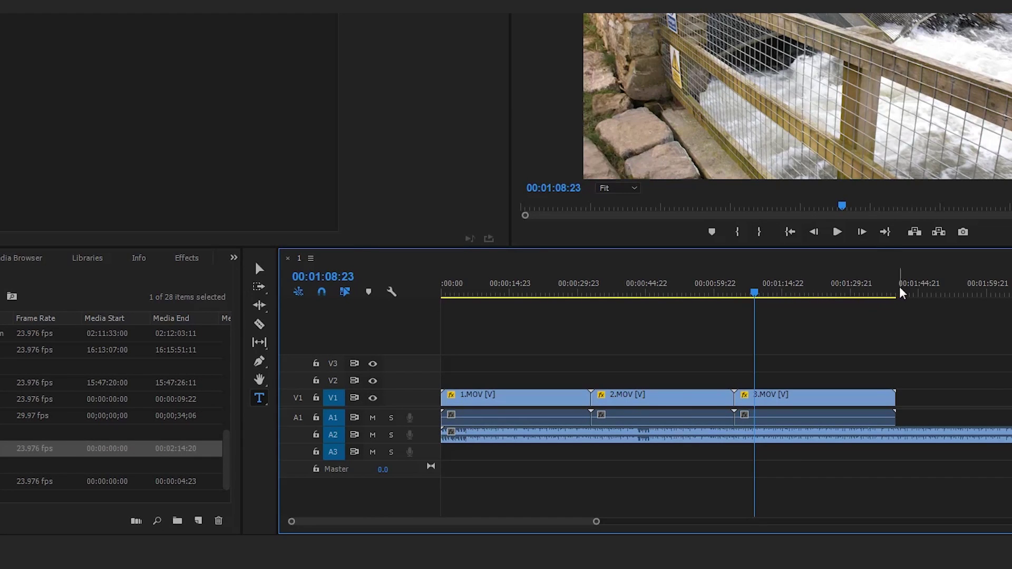
{"action": "left_click_drag", "start_coordinate": [900, 293], "coordinate": [463, 293]}
{"action": "left_click", "coordinate": [738, 332]}
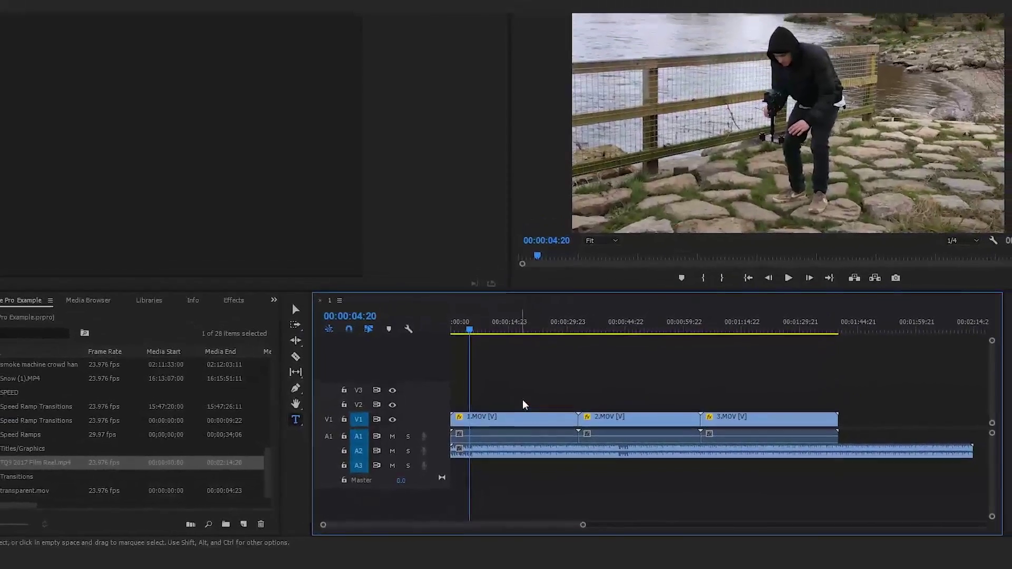
{"action": "left_click_drag", "start_coordinate": [324, 527], "coordinate": [385, 519]}
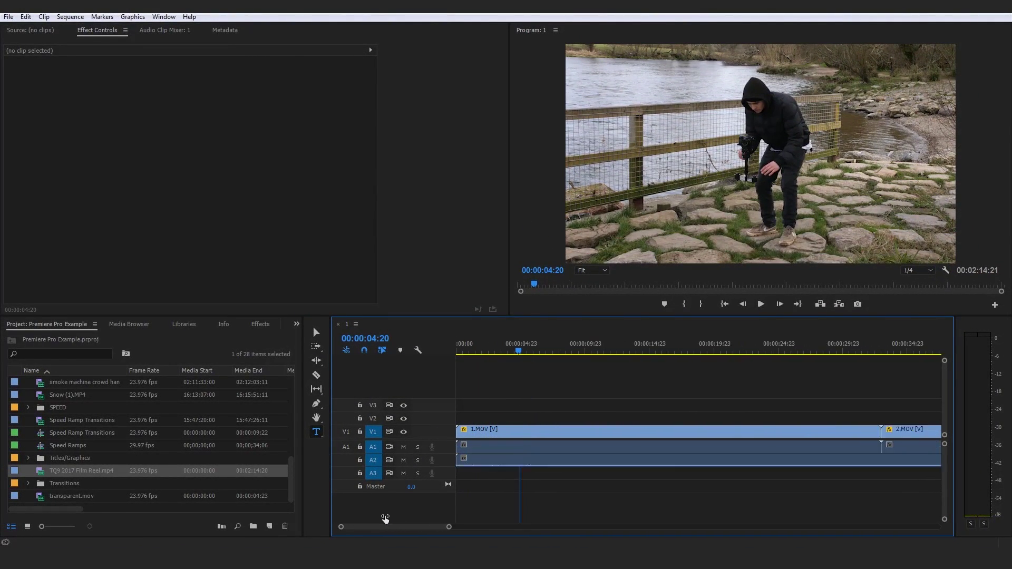
{"action": "left_click_drag", "start_coordinate": [449, 527], "coordinate": [607, 527]}
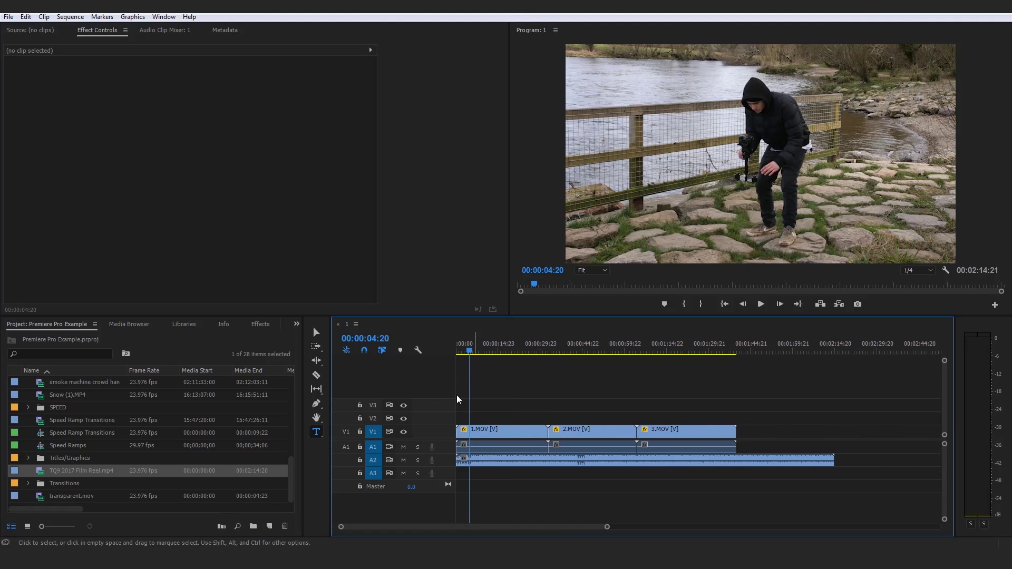
Inspect 1.MOV, 2.MOV and 3.MOV by selecting each clip and scrubbing inside it.
{"action": "left_click", "coordinate": [477, 430]}
{"action": "left_click_drag", "start_coordinate": [469, 352], "coordinate": [488, 353]}
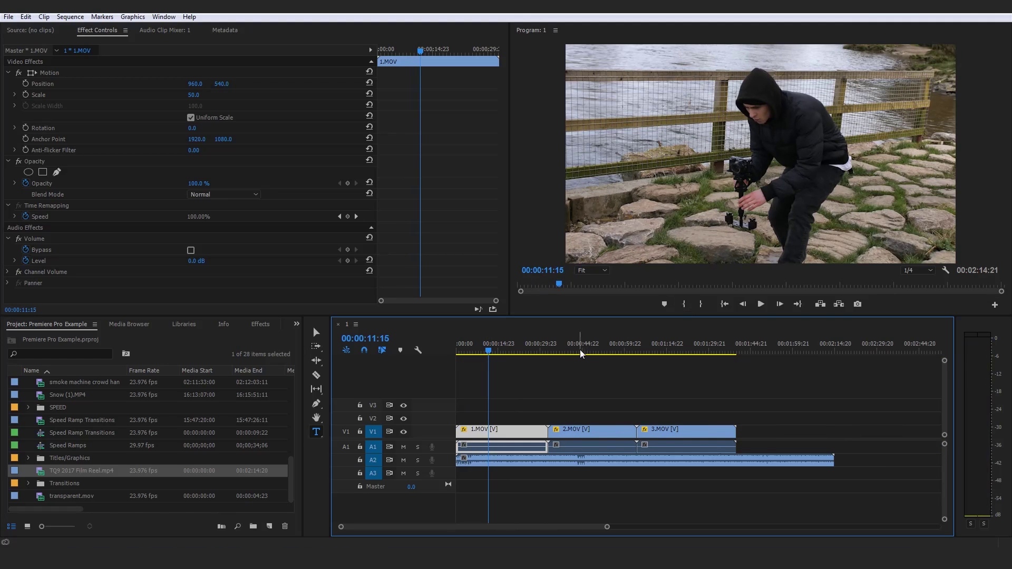
{"action": "left_click_drag", "start_coordinate": [477, 353], "coordinate": [701, 383]}
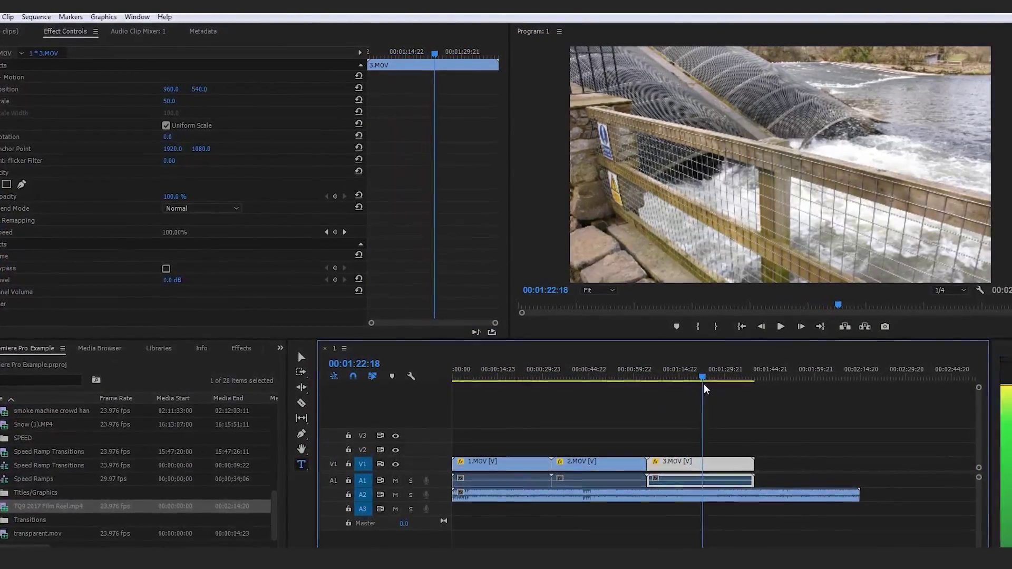
{"action": "left_click", "coordinate": [717, 393]}
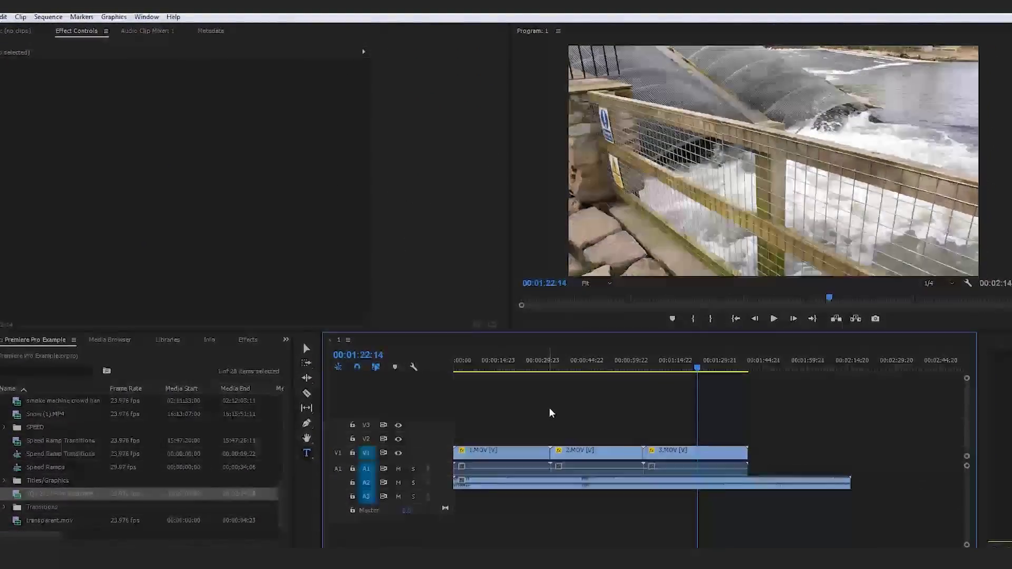
{"action": "left_click", "coordinate": [611, 451]}
{"action": "left_click", "coordinate": [588, 356]}
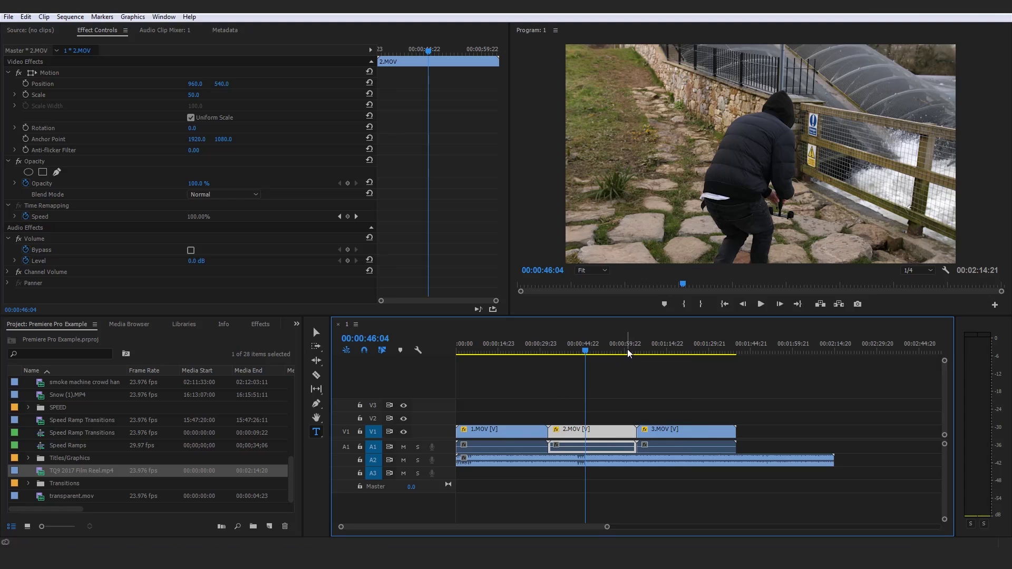
{"action": "key", "text": "Home"}
{"action": "left_click", "coordinate": [509, 443]}
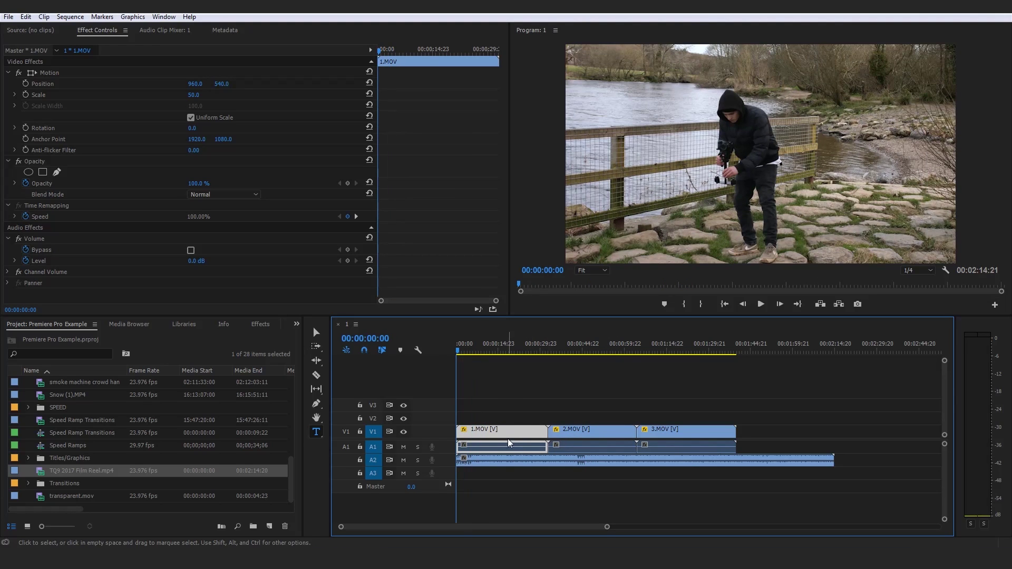
{"action": "left_click", "coordinate": [681, 430]}
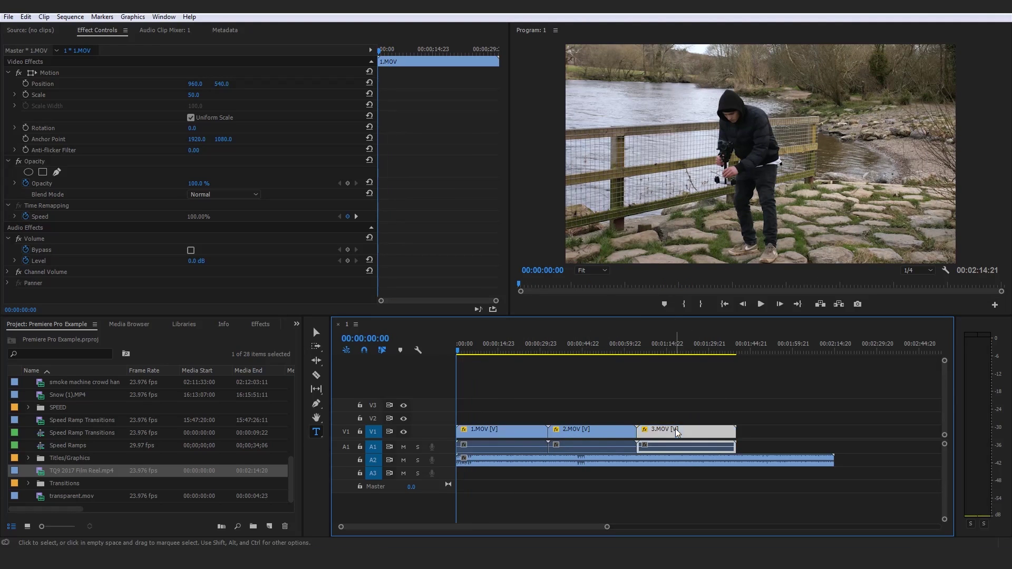
{"action": "left_click_drag", "start_coordinate": [655, 349], "coordinate": [465, 360]}
{"action": "left_click", "coordinate": [465, 360]}
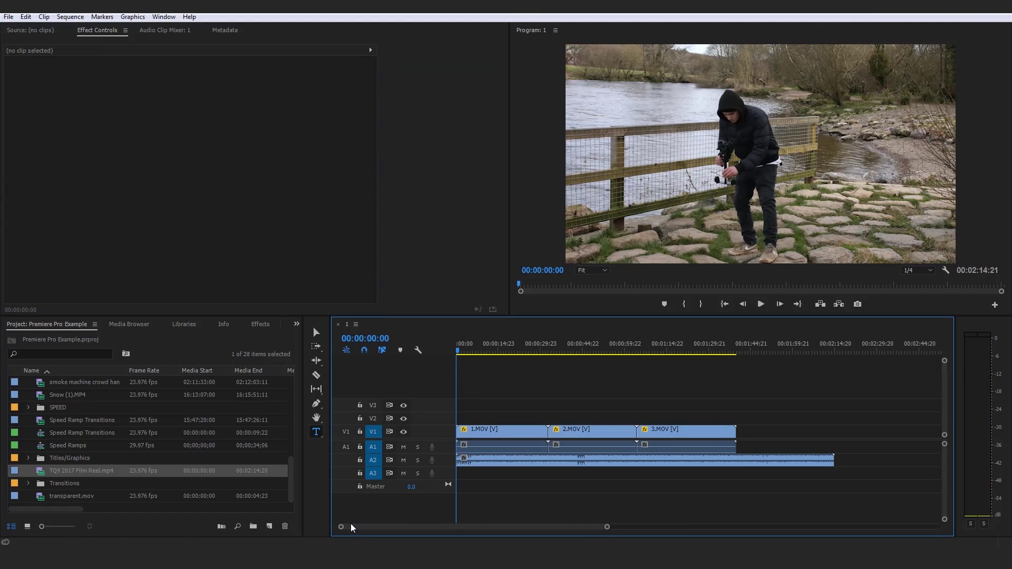
Split 1.MOV with the Razor tool at 00:00:06:07.
{"action": "left_click_drag", "start_coordinate": [341, 527], "coordinate": [386, 527]}
{"action": "key", "text": "c"}
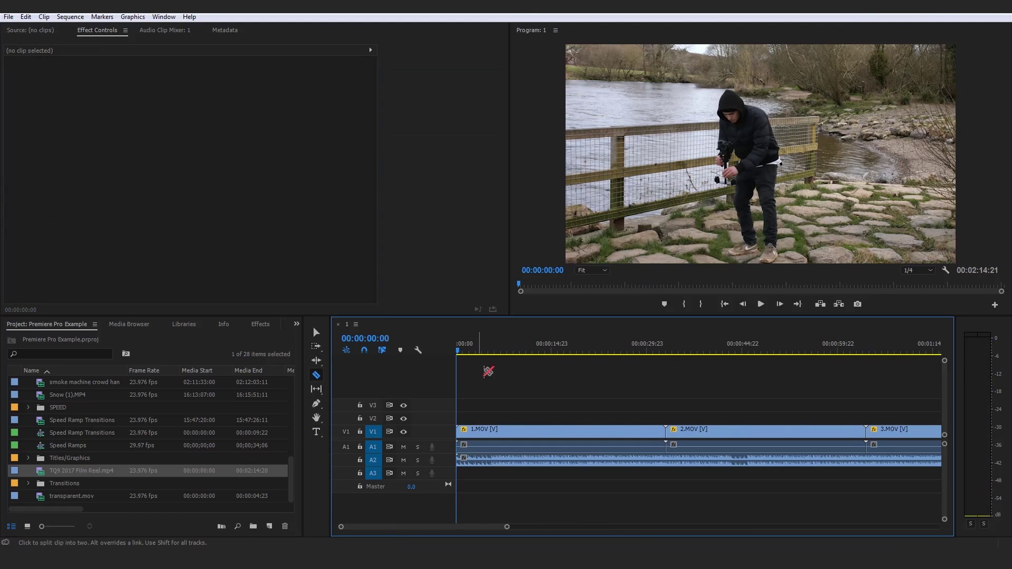
{"action": "left_click_drag", "start_coordinate": [482, 350], "coordinate": [499, 352]}
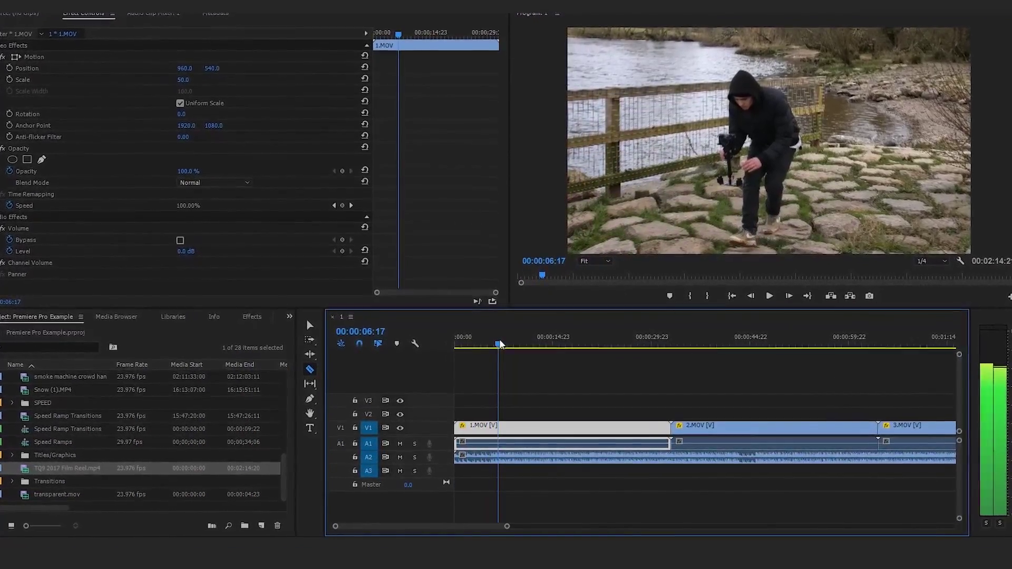
{"action": "left_click_drag", "start_coordinate": [498, 343], "coordinate": [495, 344]}
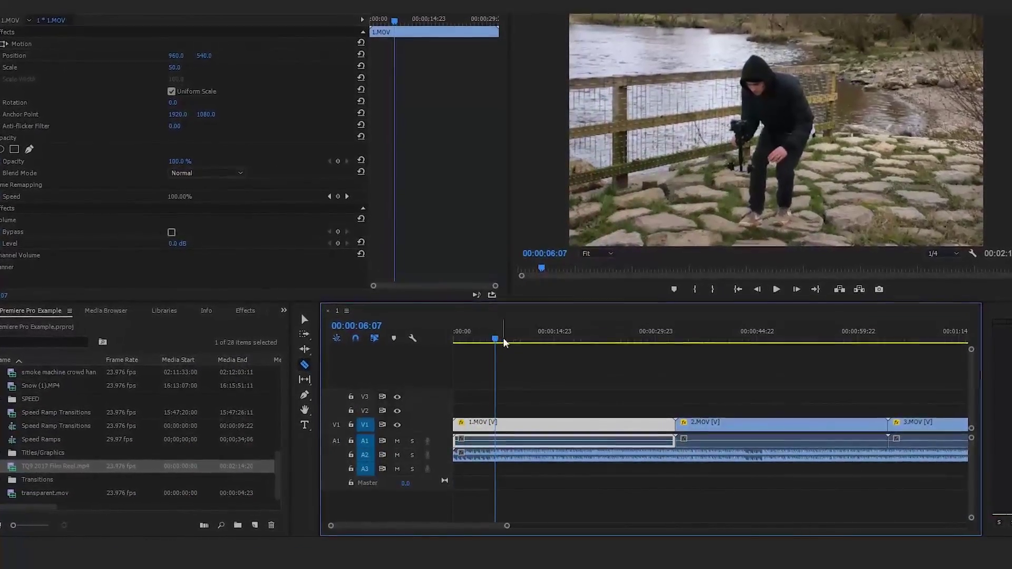
{"action": "left_click", "coordinate": [498, 425]}
Delete the opening piece of 1.MOV and move the remainder to 00:00:00:00.
{"action": "key", "text": "v"}
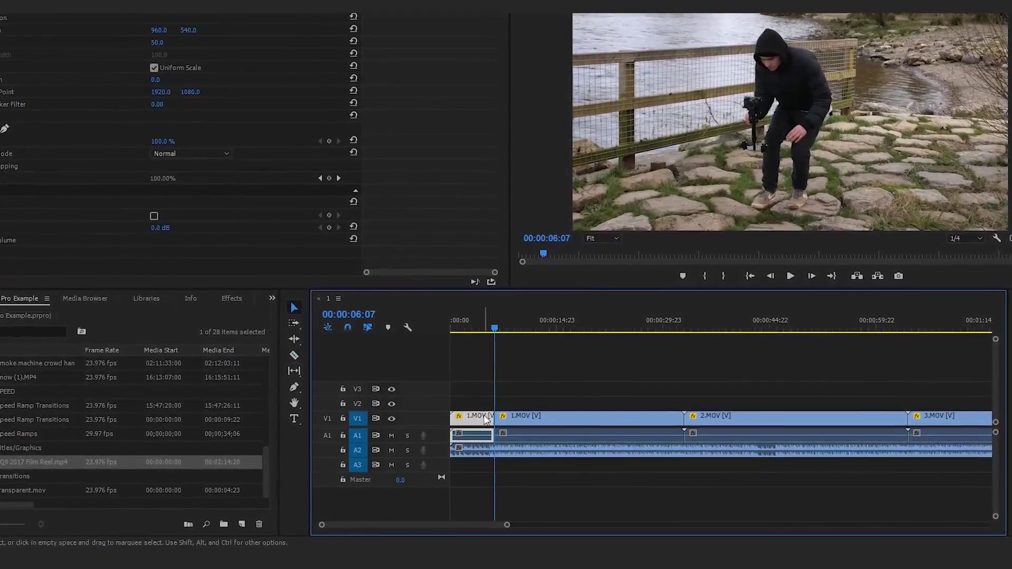
{"action": "left_click", "coordinate": [473, 419]}
{"action": "key", "text": "Delete"}
{"action": "left_click_drag", "start_coordinate": [507, 419], "coordinate": [466, 419]}
{"action": "key", "text": "Home"}
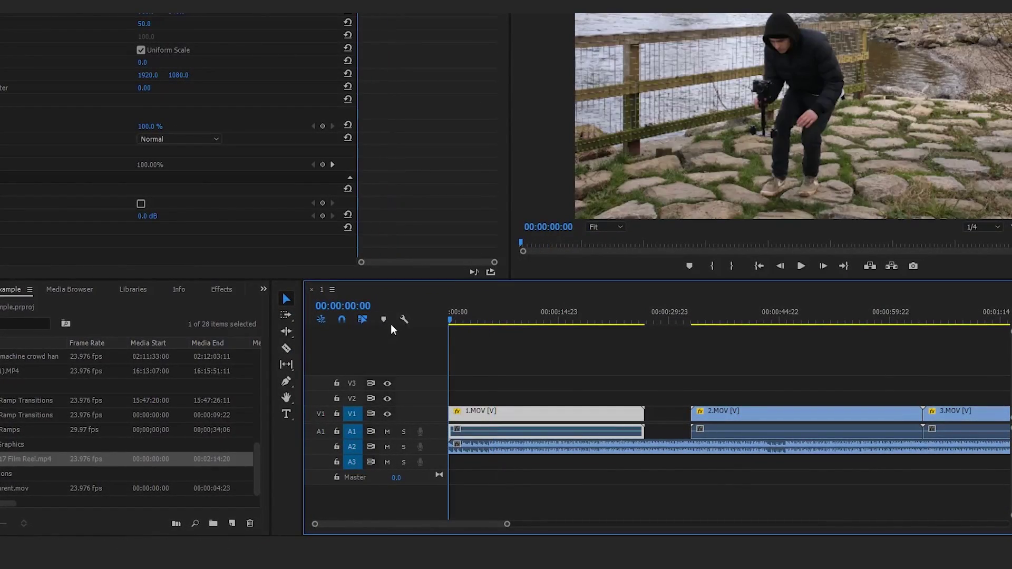
{"action": "left_click", "coordinate": [555, 363]}
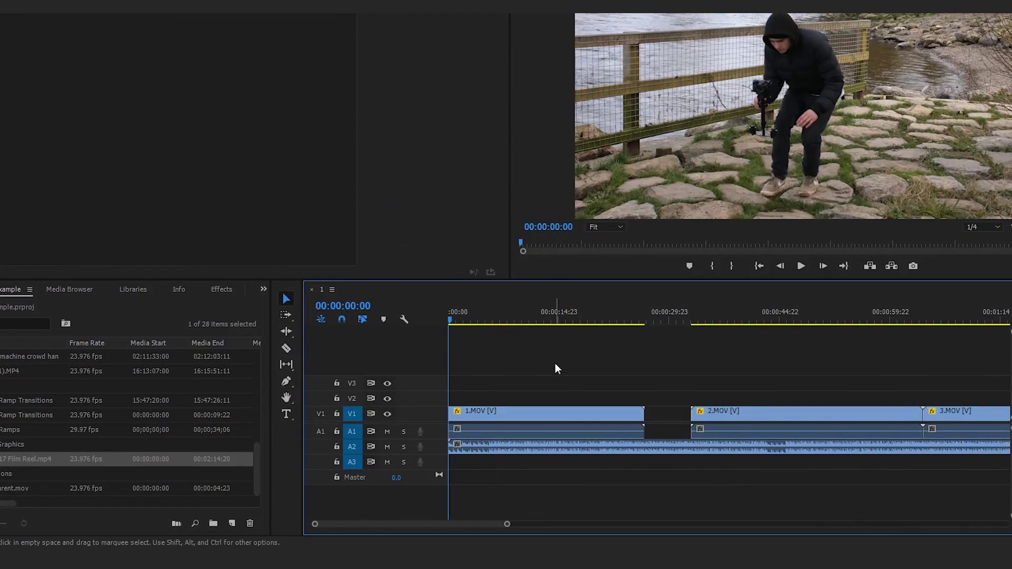
Play back the trimmed opening from the sequence start.
{"action": "key", "text": "space"}
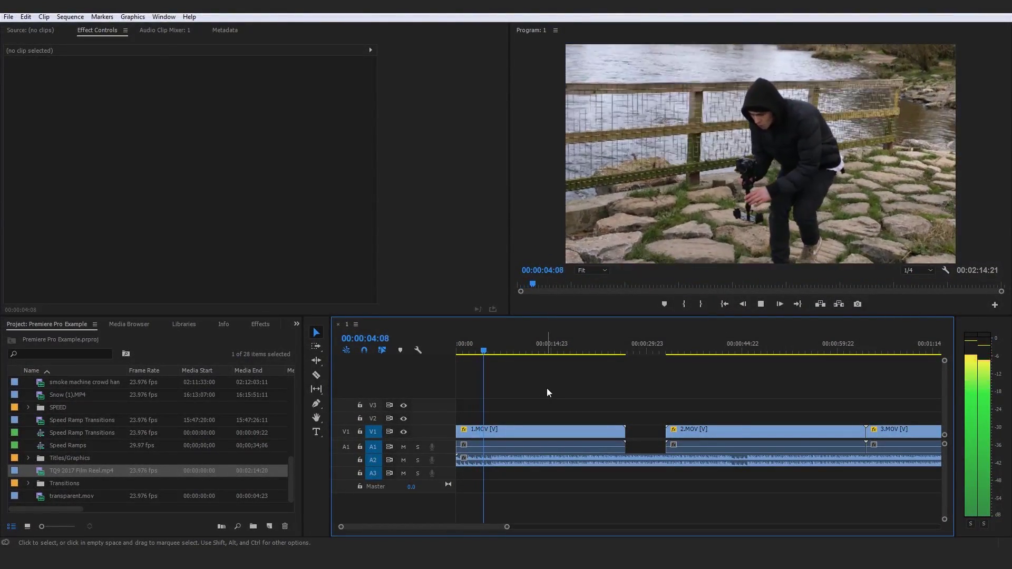
{"action": "key", "text": "space"}
{"action": "left_click", "coordinate": [524, 430]}
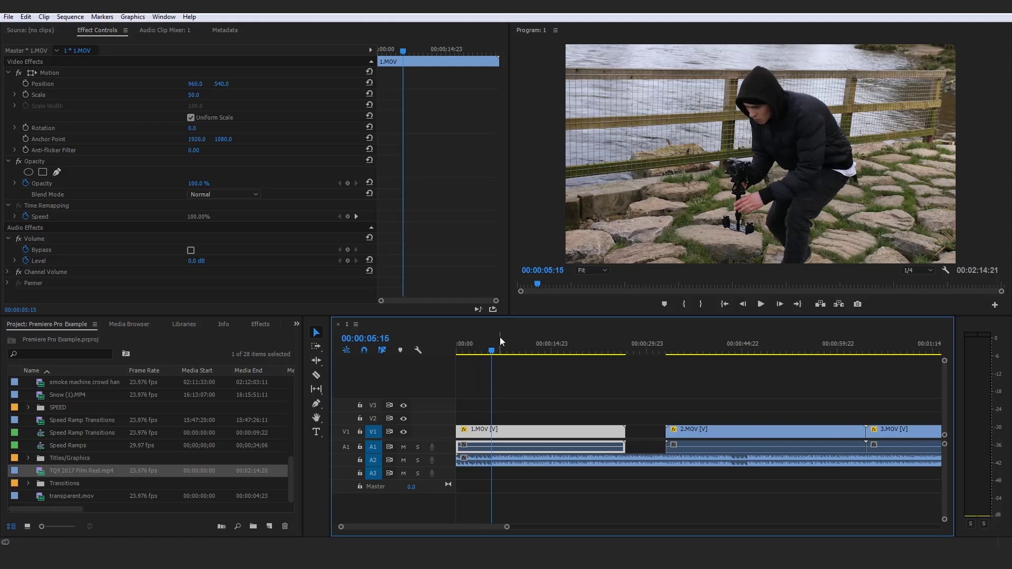
{"action": "key", "text": "Home"}
{"action": "left_click", "coordinate": [552, 406]}
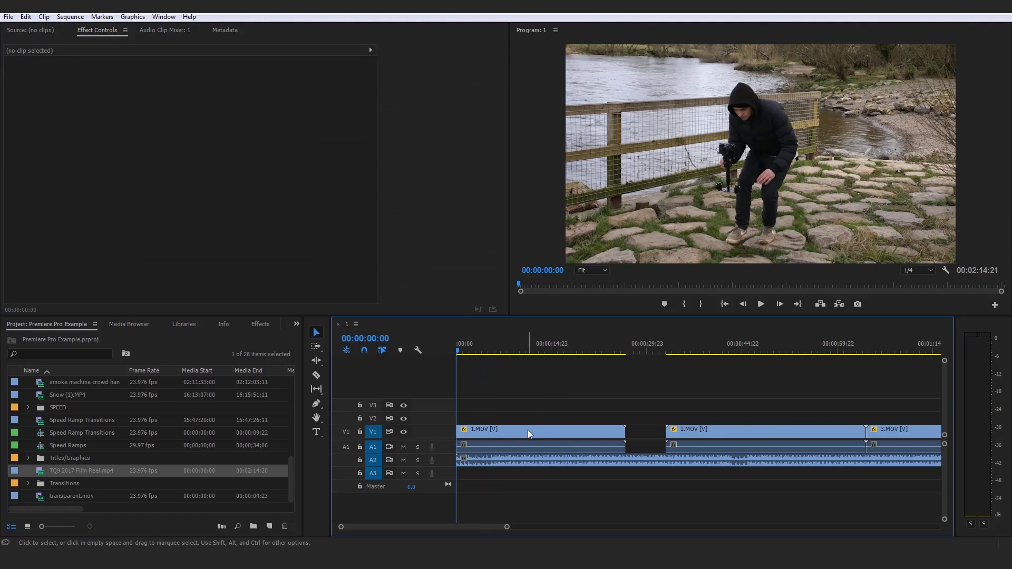
{"action": "left_click", "coordinate": [533, 434]}
{"action": "key", "text": "space"}
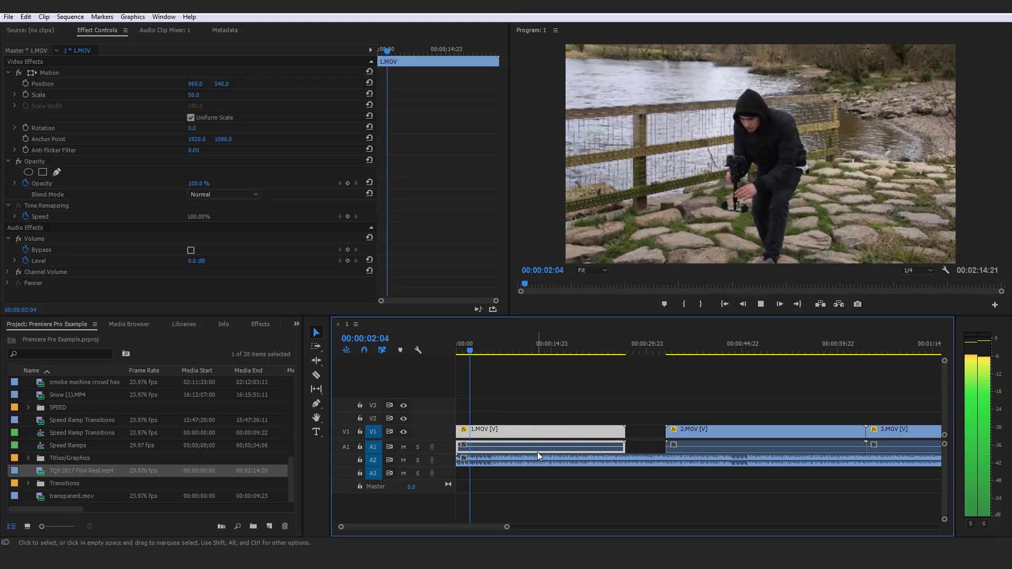
{"action": "left_click", "coordinate": [527, 421]}
Select the song clip, enlarge the audio tracks and return the playhead to the start.
{"action": "left_click", "coordinate": [509, 460]}
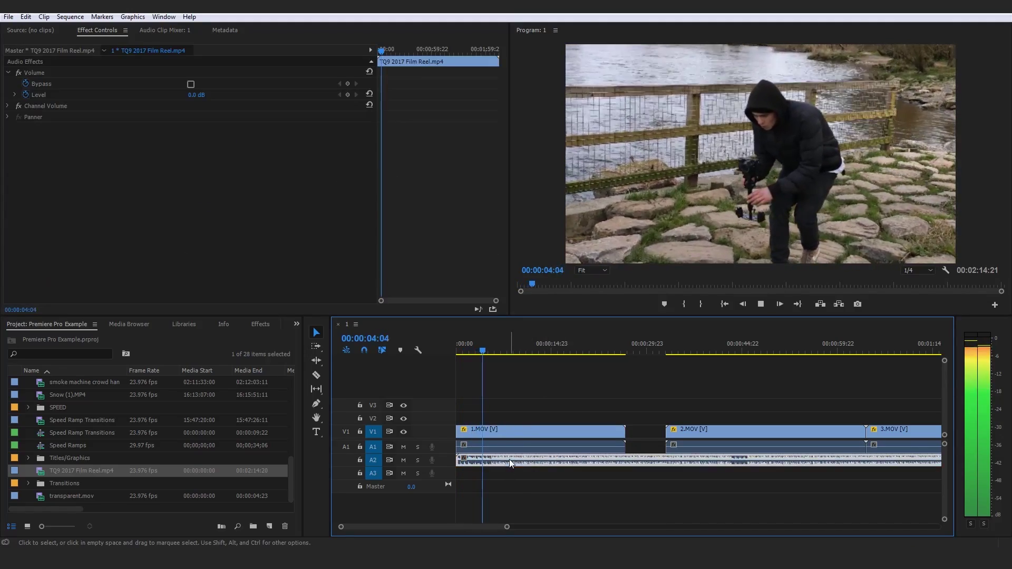
{"action": "key", "text": "space"}
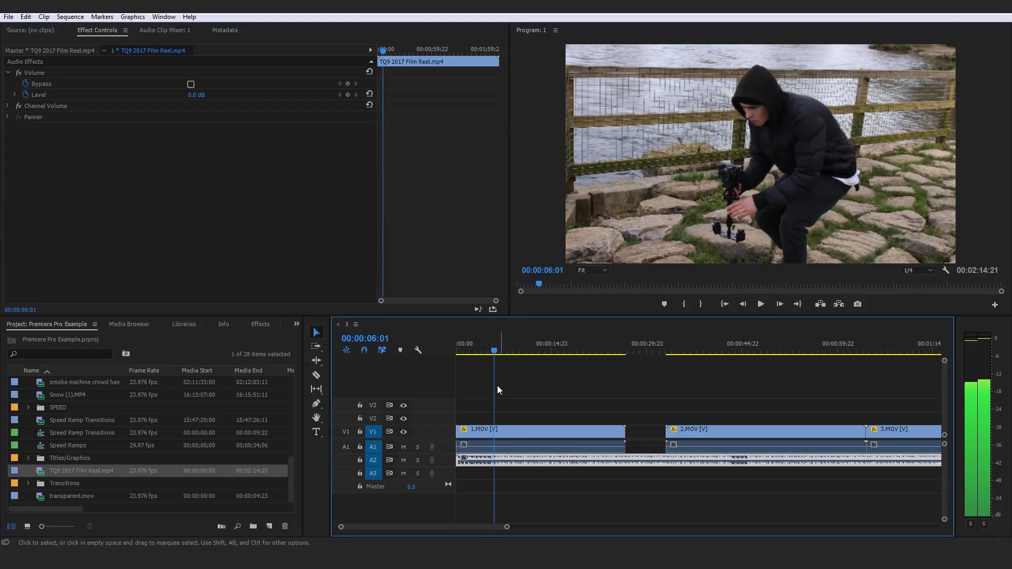
{"action": "left_click_drag", "start_coordinate": [945, 519], "coordinate": [945, 469]}
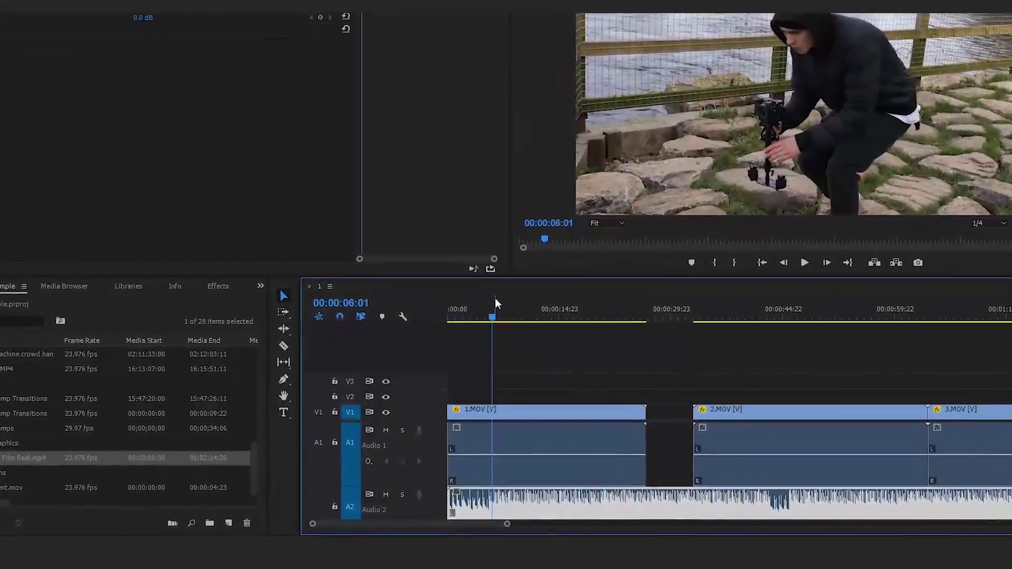
{"action": "mouse_move", "coordinate": [495, 299]}
{"action": "left_mouse_down"}
{"action": "mouse_move", "coordinate": [490, 310]}
{"action": "mouse_move", "coordinate": [485, 285]}
{"action": "left_mouse_up"}
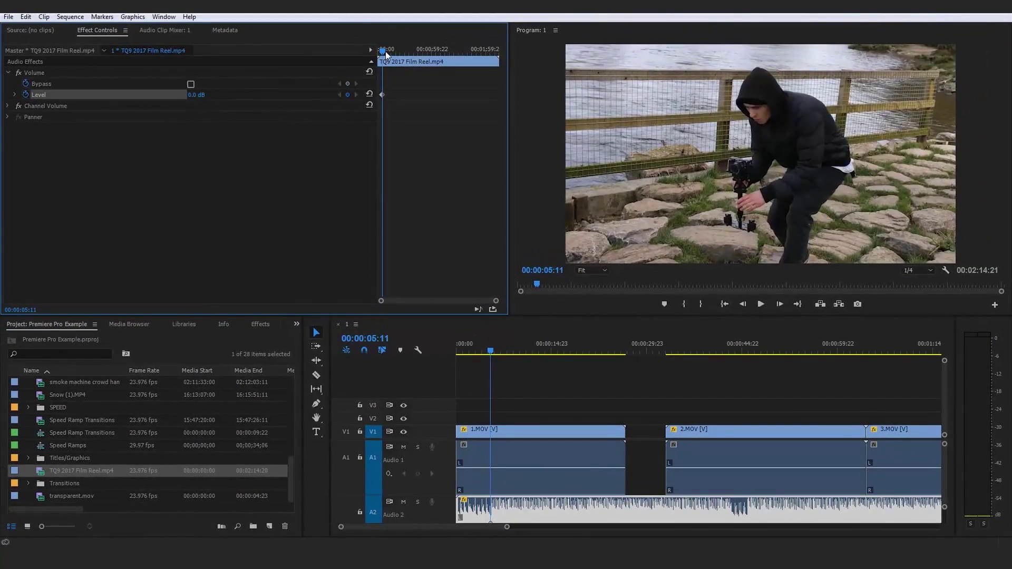
{"action": "left_click_drag", "start_coordinate": [387, 54], "coordinate": [343, 85]}
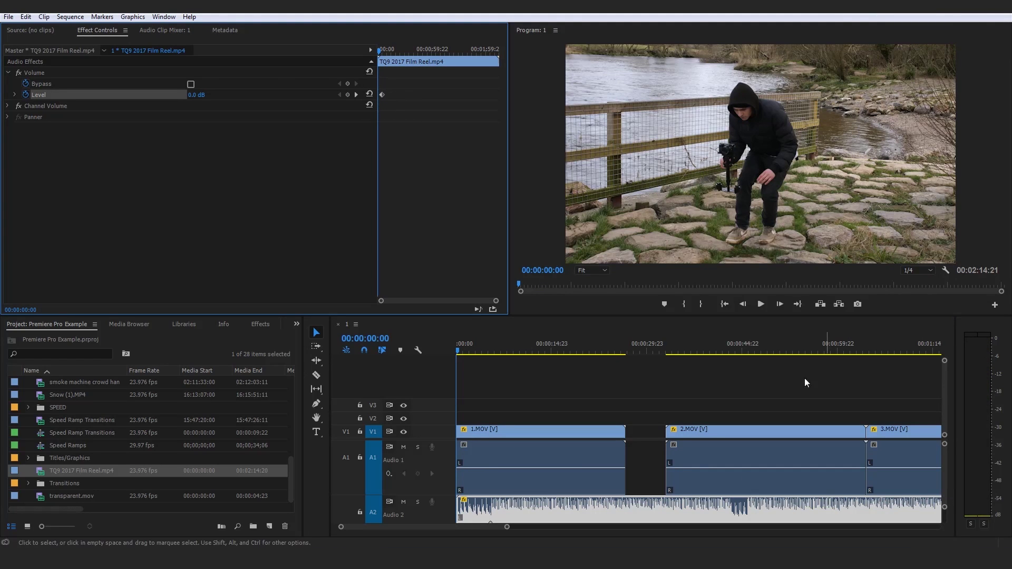
Set the song's volume Level to -35 dB at the sequence start.
{"action": "left_click_drag", "start_coordinate": [944, 507], "coordinate": [946, 520]}
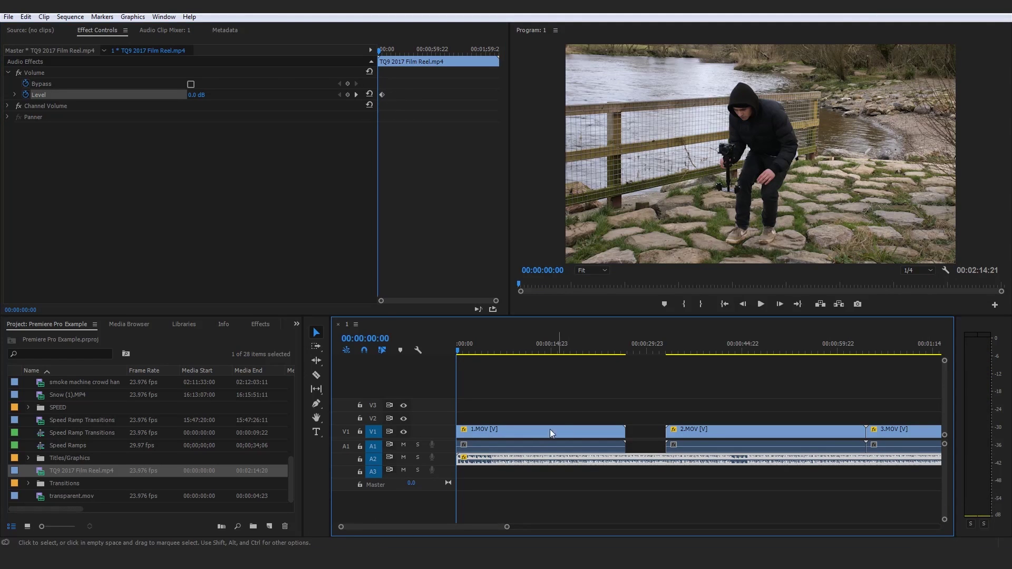
{"action": "left_click", "coordinate": [196, 94]}
{"action": "type", "text": "-"}
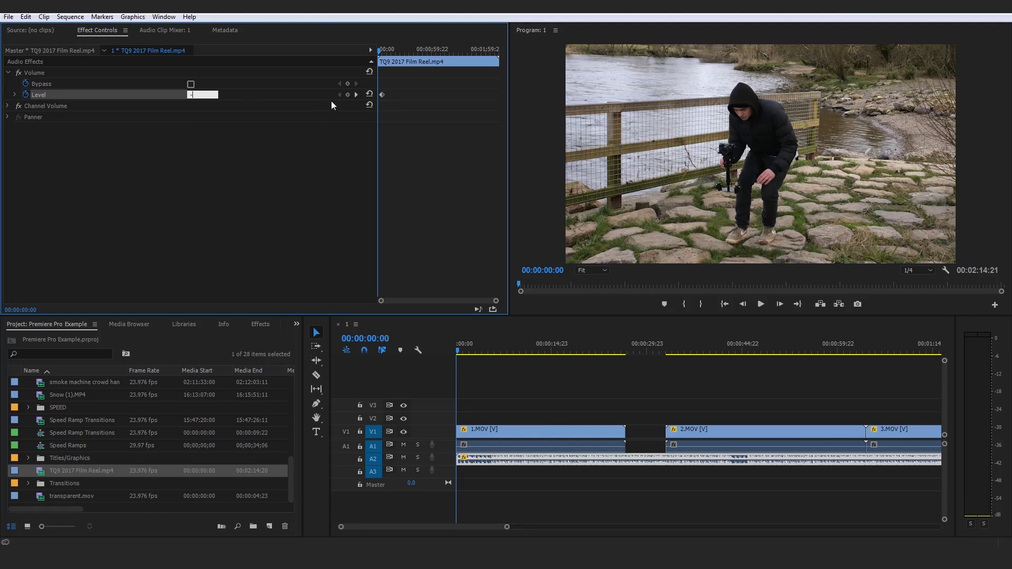
{"action": "type", "text": "35"}
{"action": "key", "text": "Return"}
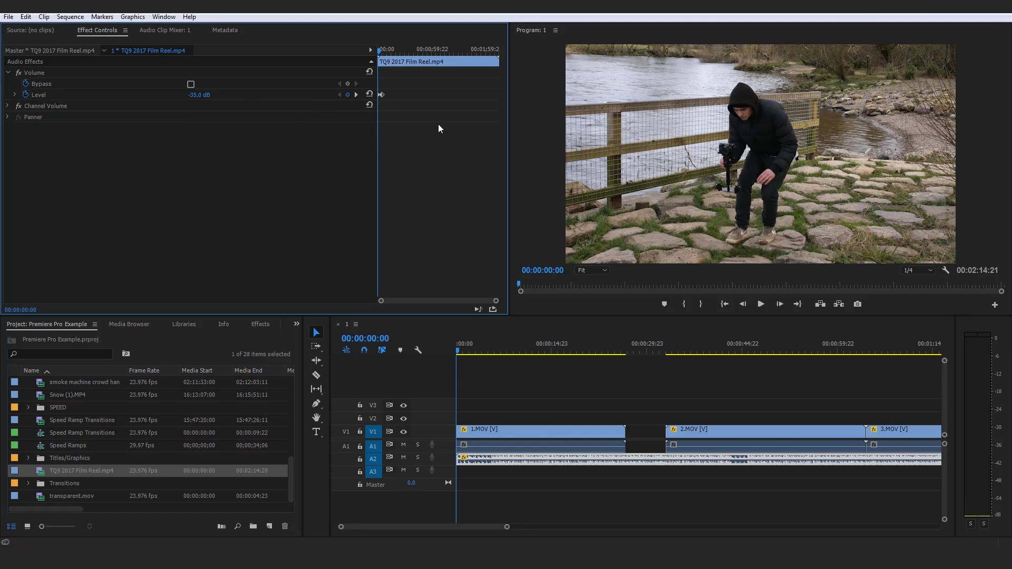
Play the sequence from the start to check the audio fade-in.
{"action": "key", "text": "space"}
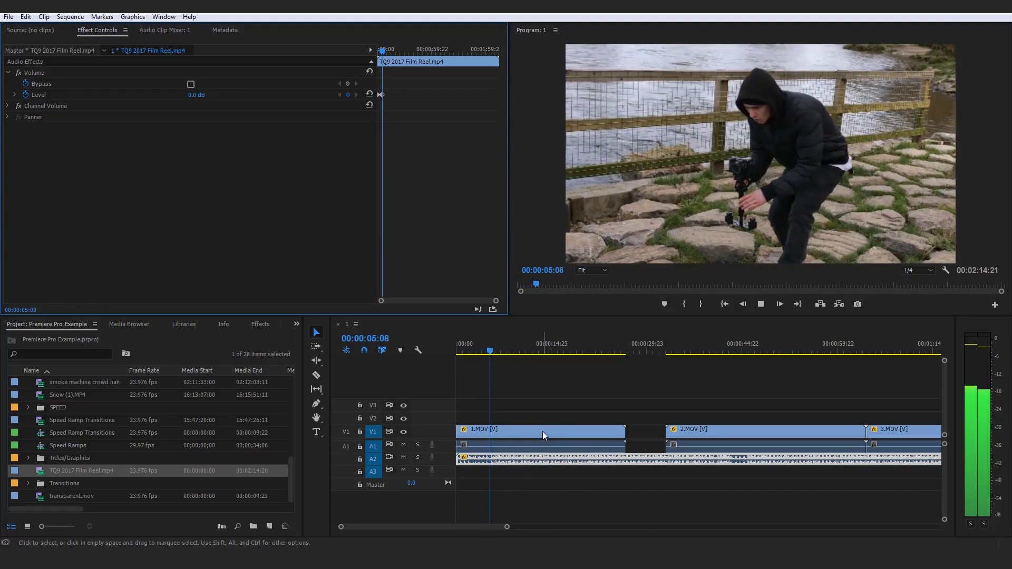
{"action": "left_click", "coordinate": [429, 352]}
{"action": "key", "text": "Home"}
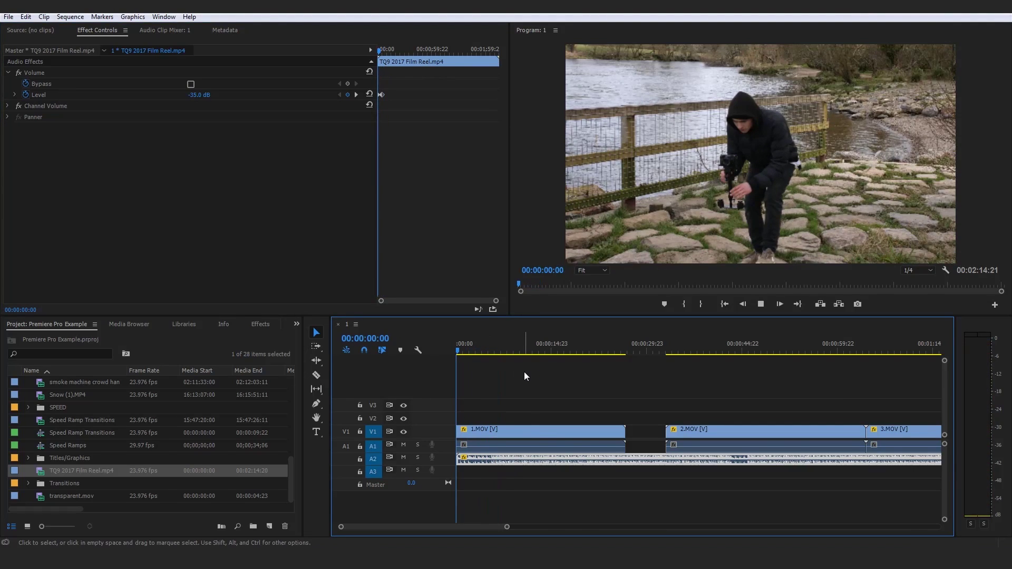
{"action": "key", "text": "space"}
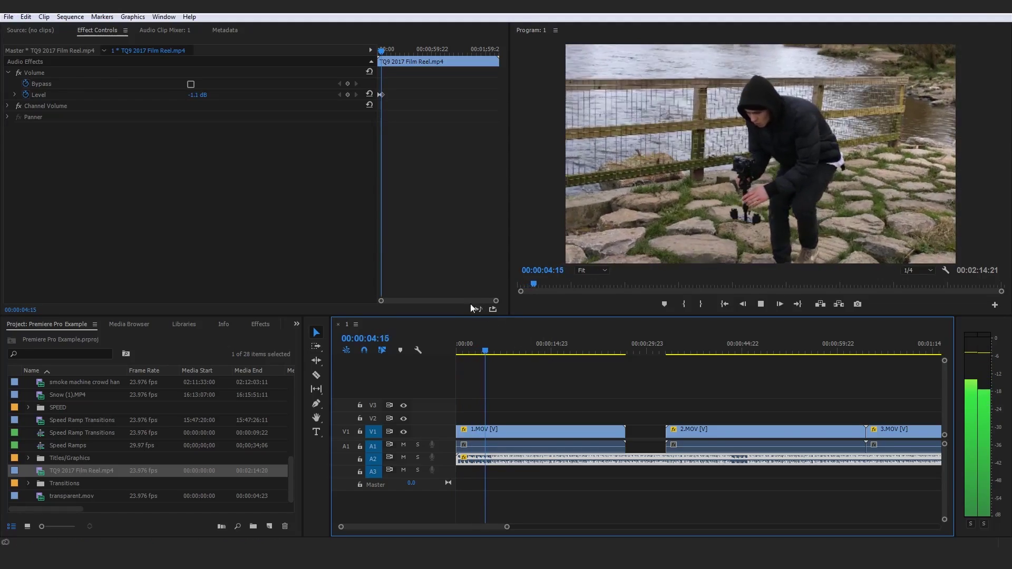
{"action": "key", "text": "space"}
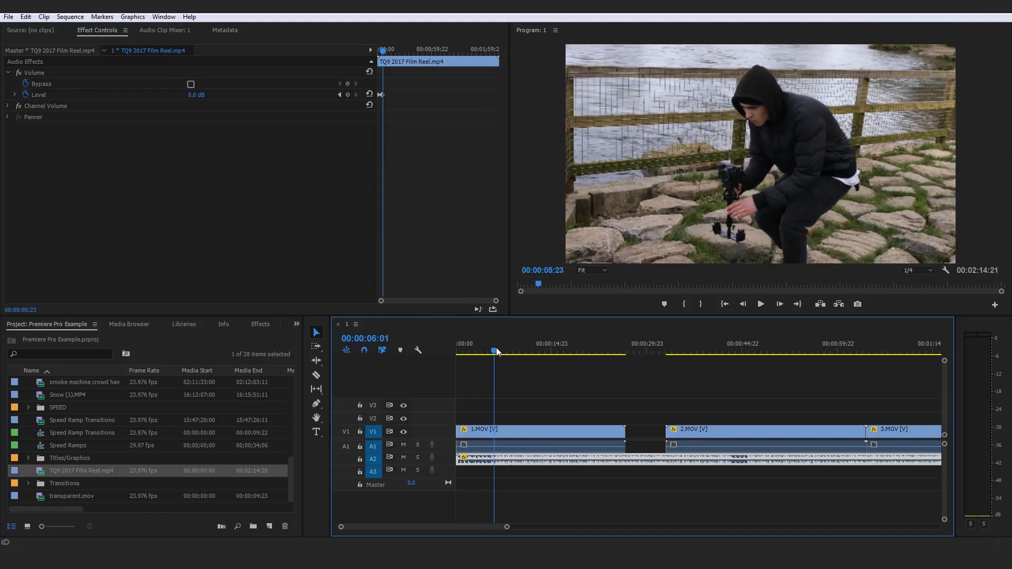
Keyframe 1.MOV's Opacity at 00:00:05:11 and set it to 0% at the clip start.
{"action": "left_click_drag", "start_coordinate": [495, 350], "coordinate": [490, 350]}
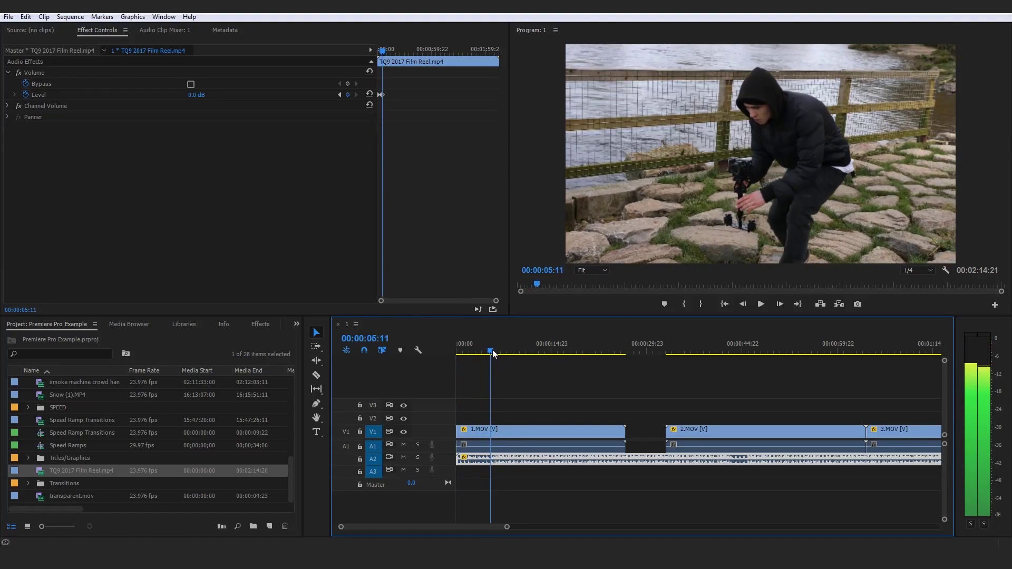
{"action": "left_click", "coordinate": [523, 434]}
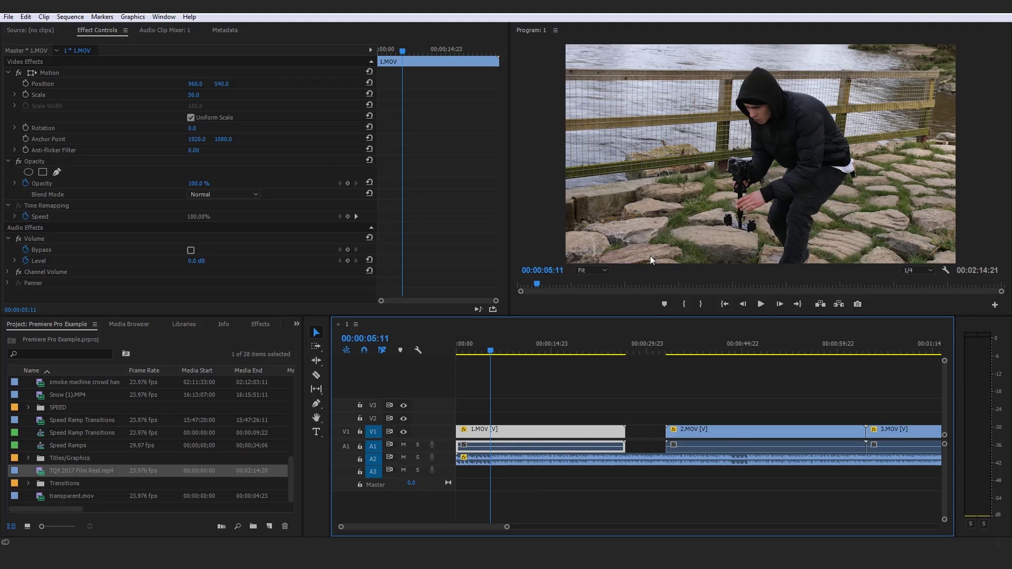
{"action": "left_click", "coordinate": [348, 183]}
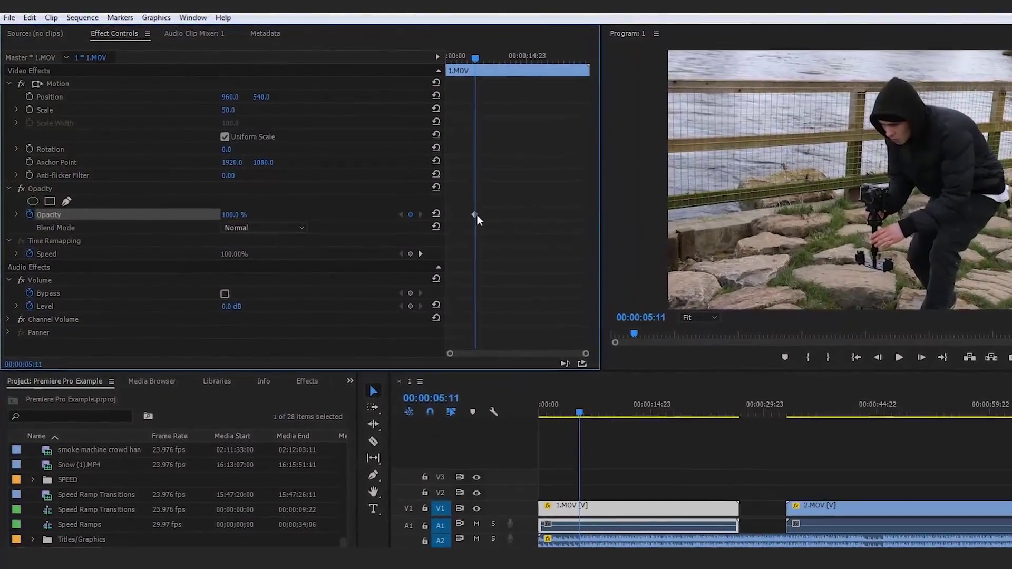
{"action": "left_click", "coordinate": [462, 57]}
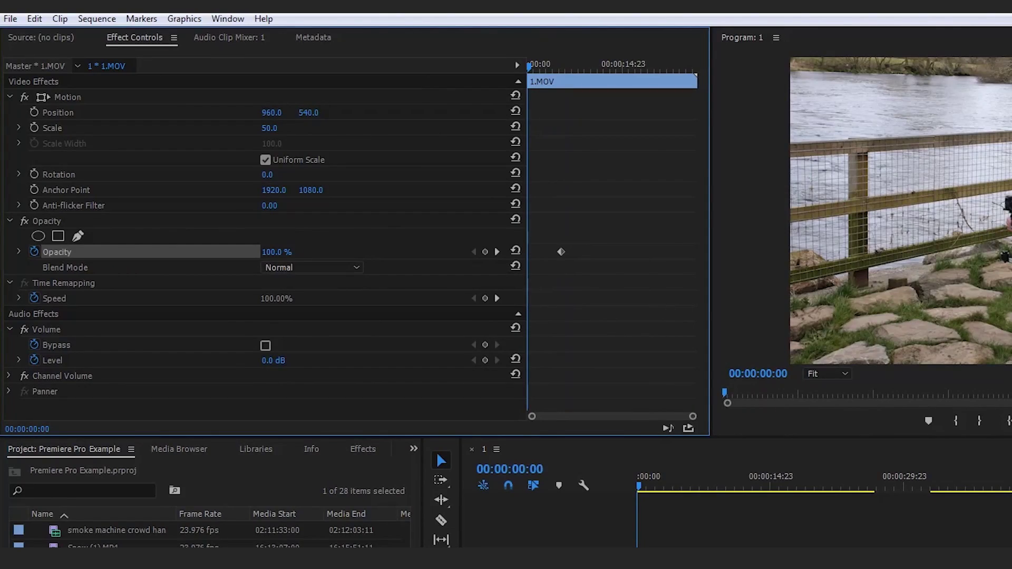
{"action": "type", "text": "0"}
{"action": "key", "text": "Return"}
Play back the fade from black, then zoom the timeline out to fit all three clips.
{"action": "key", "text": "space"}
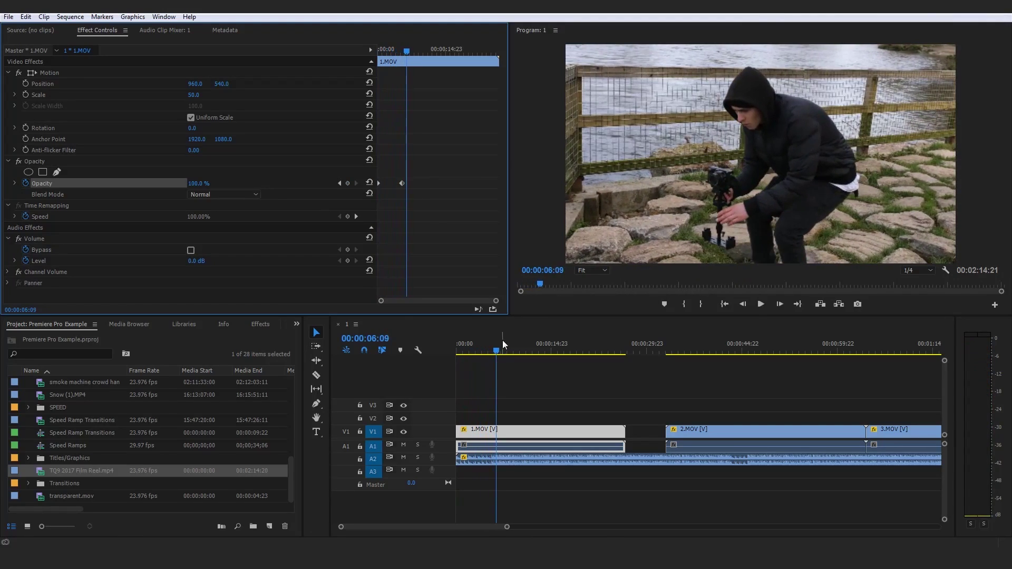
{"action": "left_click", "coordinate": [489, 351]}
{"action": "left_click_drag", "start_coordinate": [490, 351], "coordinate": [492, 352]}
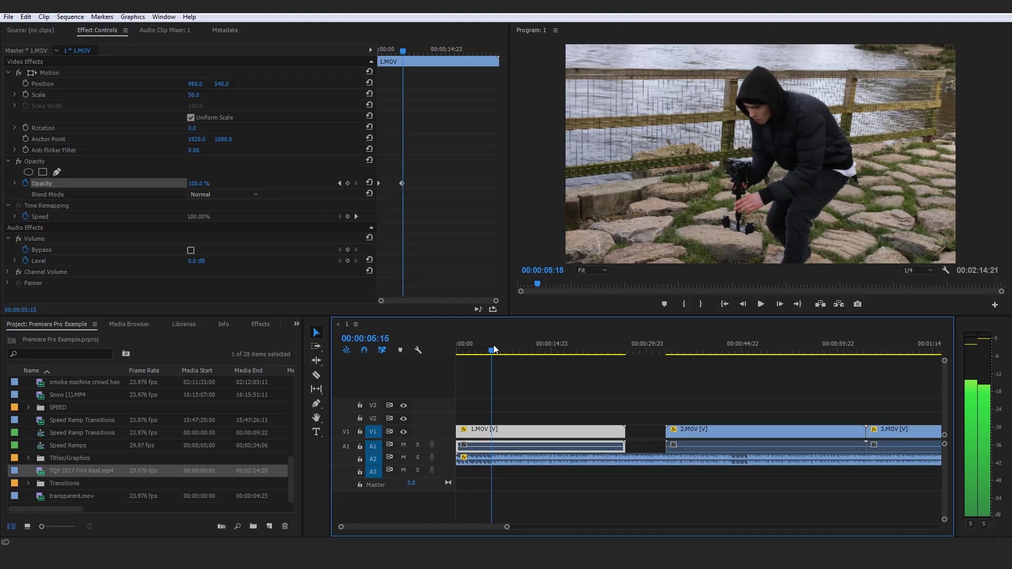
{"action": "left_click_drag", "start_coordinate": [505, 530], "coordinate": [585, 524]}
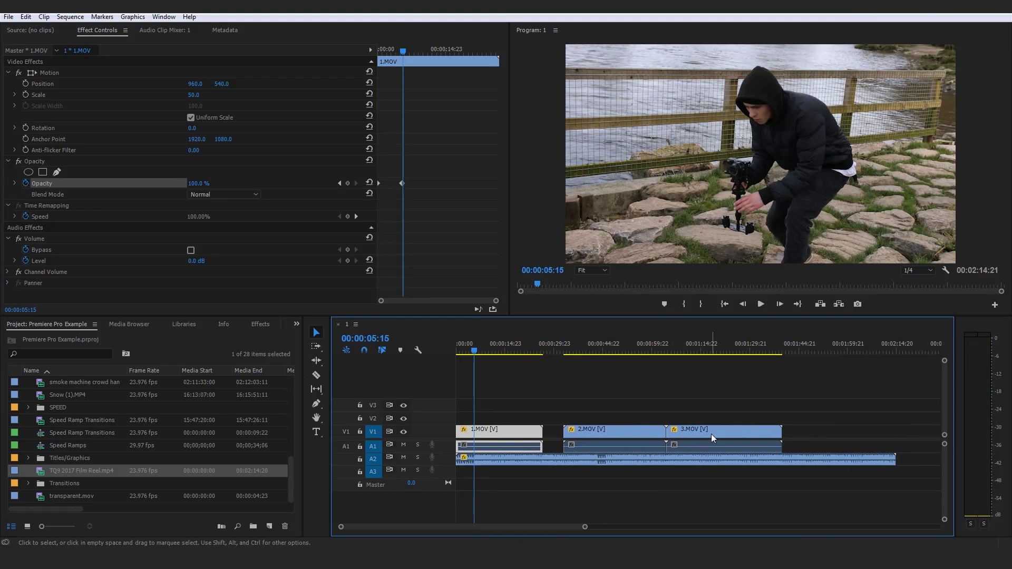
{"action": "mouse_move", "coordinate": [713, 433]}
{"action": "left_mouse_down"}
{"action": "mouse_move", "coordinate": [707, 414]}
{"action": "mouse_move", "coordinate": [601, 414]}
{"action": "mouse_move", "coordinate": [745, 420]}
{"action": "mouse_move", "coordinate": [718, 433]}
{"action": "left_mouse_up"}
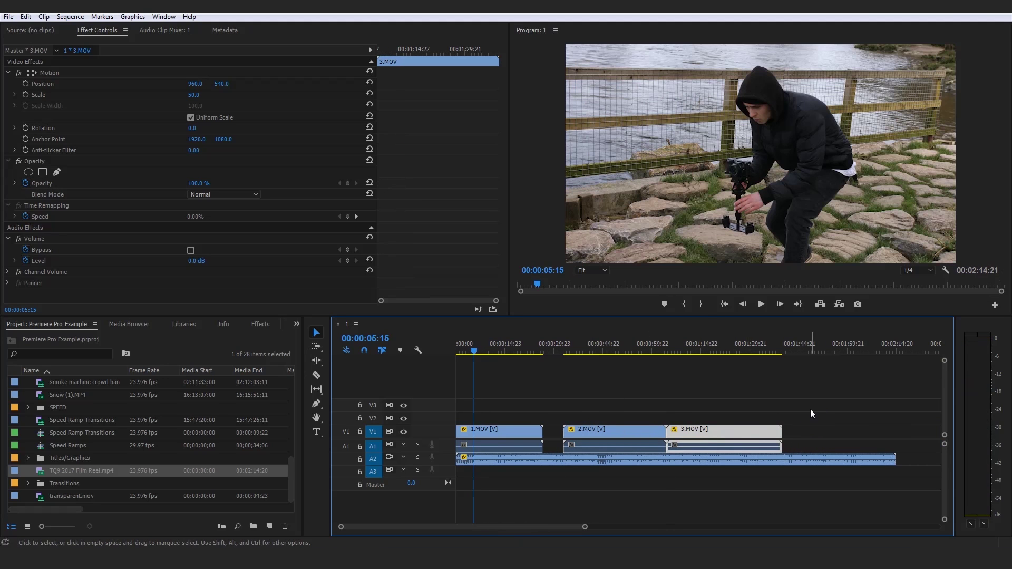
Unlink the three video clips and delete their camera audio from A1.
{"action": "left_click_drag", "start_coordinate": [823, 399], "coordinate": [510, 438]}
{"action": "right_click", "coordinate": [510, 438]}
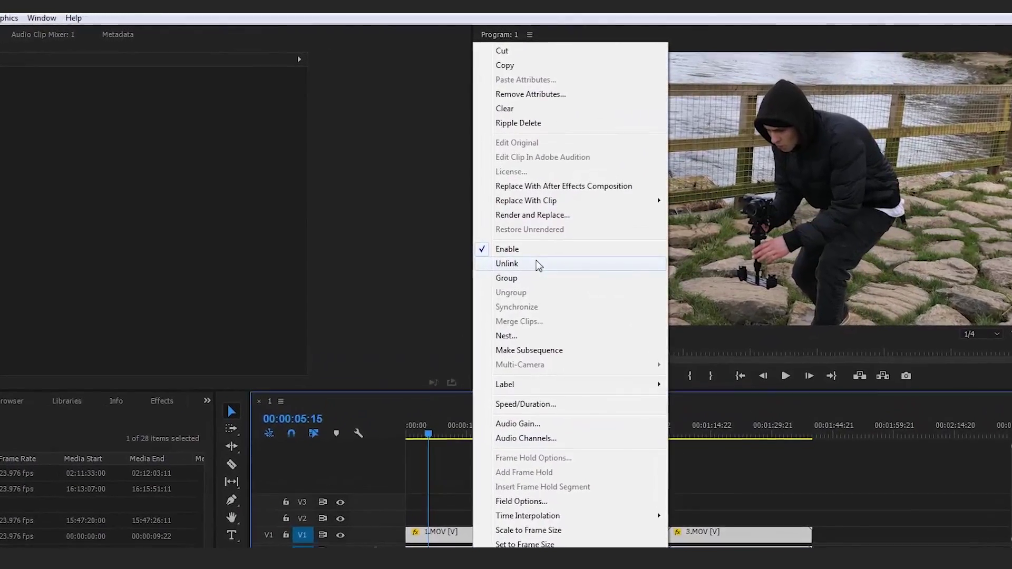
{"action": "left_click", "coordinate": [529, 227]}
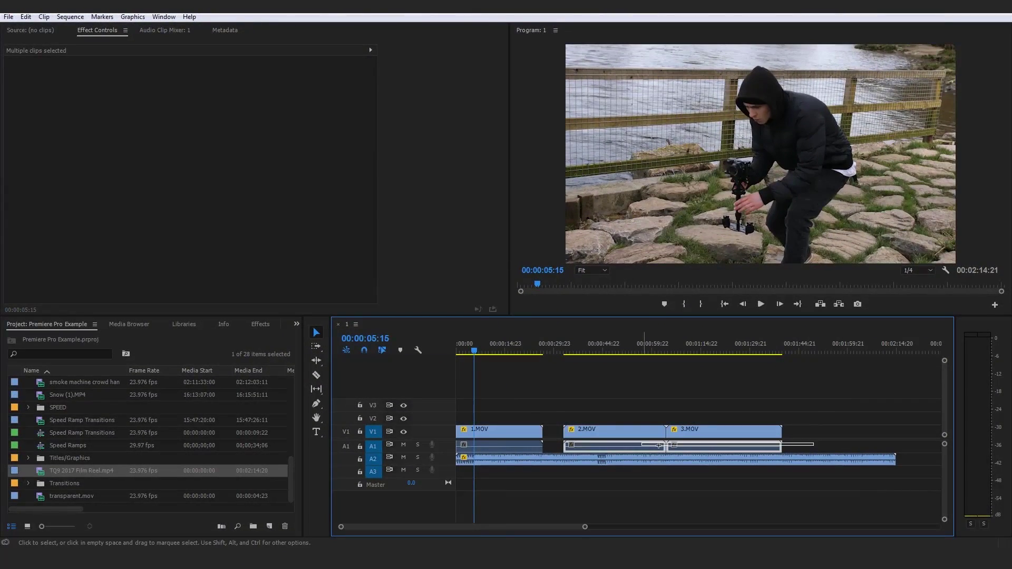
{"action": "left_click", "coordinate": [659, 445]}
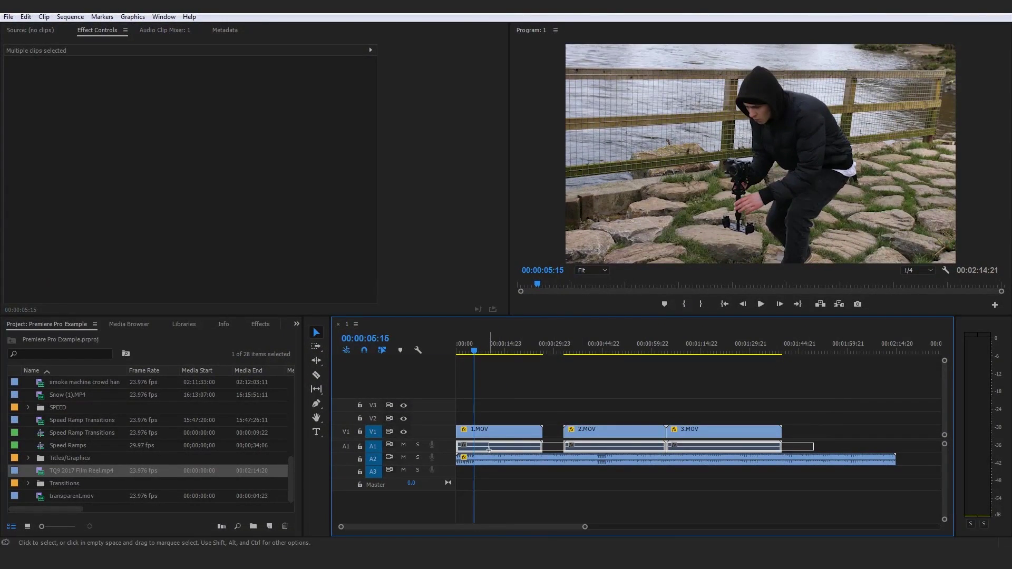
{"action": "key", "text": "Delete"}
Move the song from A2 up onto audio track A1.
{"action": "left_click_drag", "start_coordinate": [773, 390], "coordinate": [502, 445]}
{"action": "left_click", "coordinate": [532, 445]}
{"action": "left_click_drag", "start_coordinate": [561, 461], "coordinate": [561, 450]}
{"action": "left_click", "coordinate": [567, 400]}
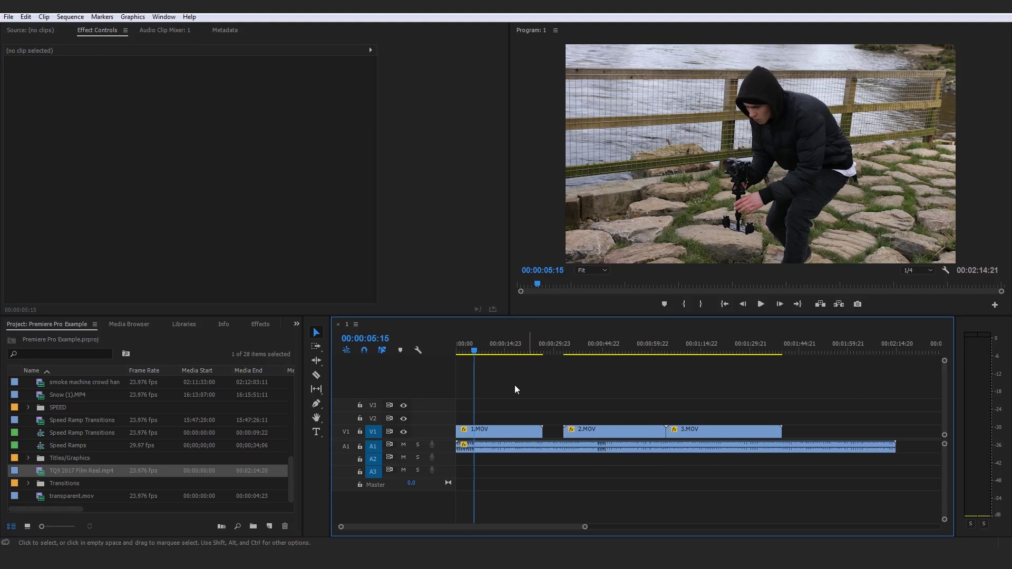
Move 3.MOV up to V2 above 1.MOV and cut it at the beat, 00:00:25:18.
{"action": "left_click_drag", "start_coordinate": [731, 437], "coordinate": [521, 413]}
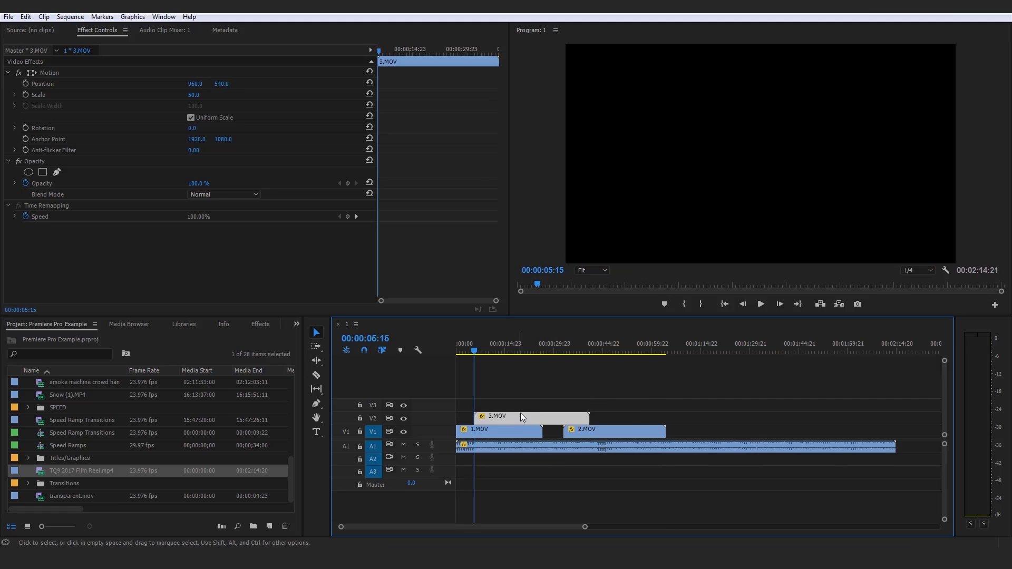
{"action": "mouse_move", "coordinate": [340, 528]}
{"action": "left_mouse_down"}
{"action": "mouse_move", "coordinate": [386, 527]}
{"action": "mouse_move", "coordinate": [350, 527]}
{"action": "left_mouse_up"}
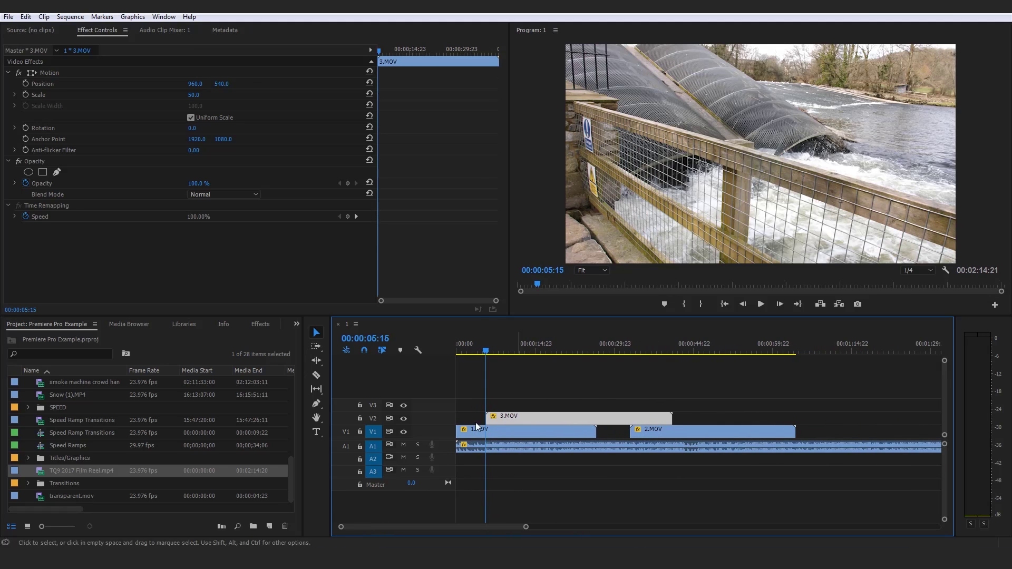
{"action": "left_click_drag", "start_coordinate": [483, 356], "coordinate": [587, 353]}
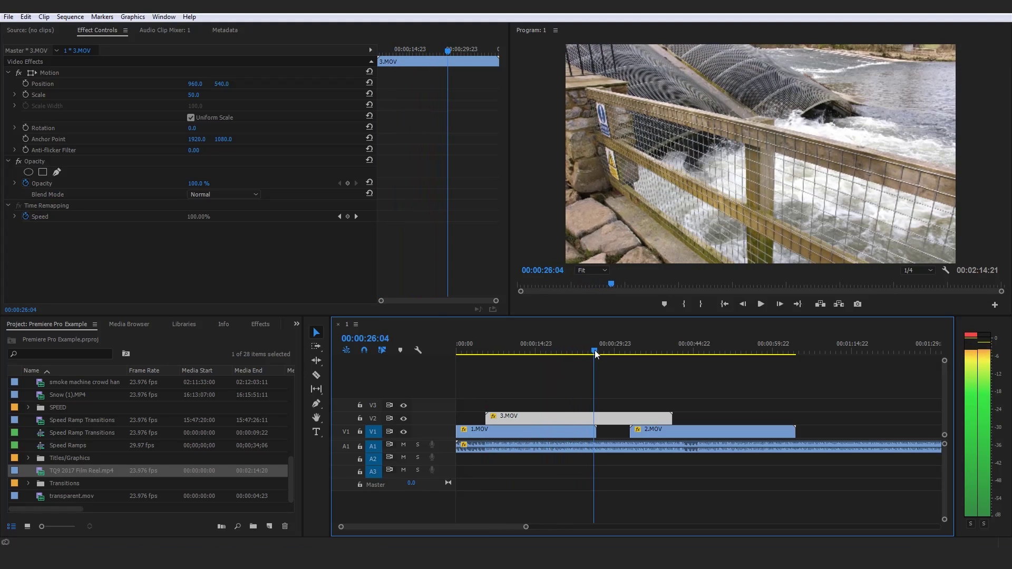
{"action": "mouse_move", "coordinate": [595, 350]}
{"action": "left_mouse_down"}
{"action": "mouse_move", "coordinate": [613, 353]}
{"action": "mouse_move", "coordinate": [593, 353]}
{"action": "left_mouse_up"}
{"action": "key", "text": "ctrl+k"}
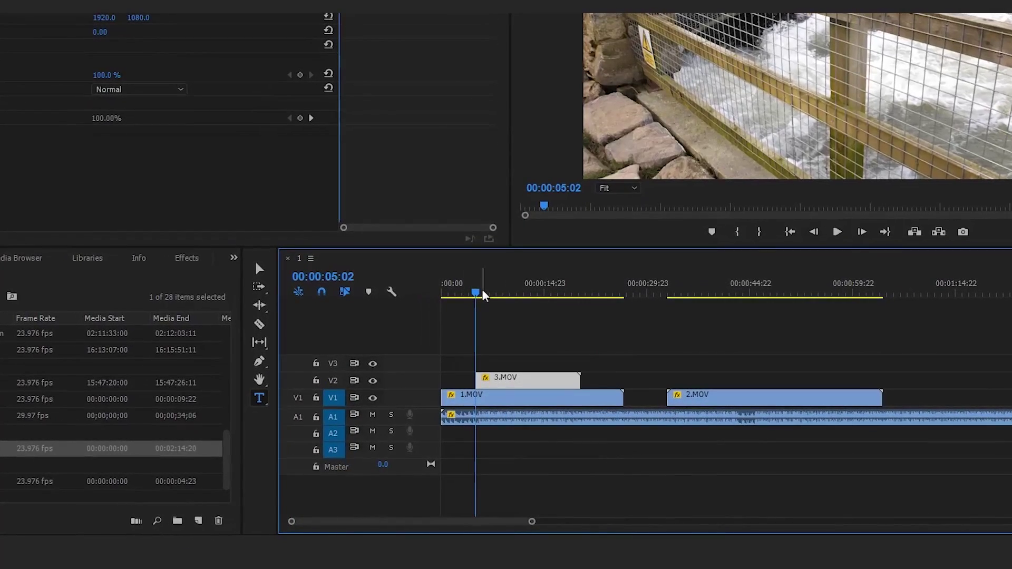
Park the playhead on the beat at 00:00:05:14 and snap 3.MOV's start to it.
{"action": "scroll", "coordinate": [293, 523], "scroll_direction": "up", "scroll_amount": 4}
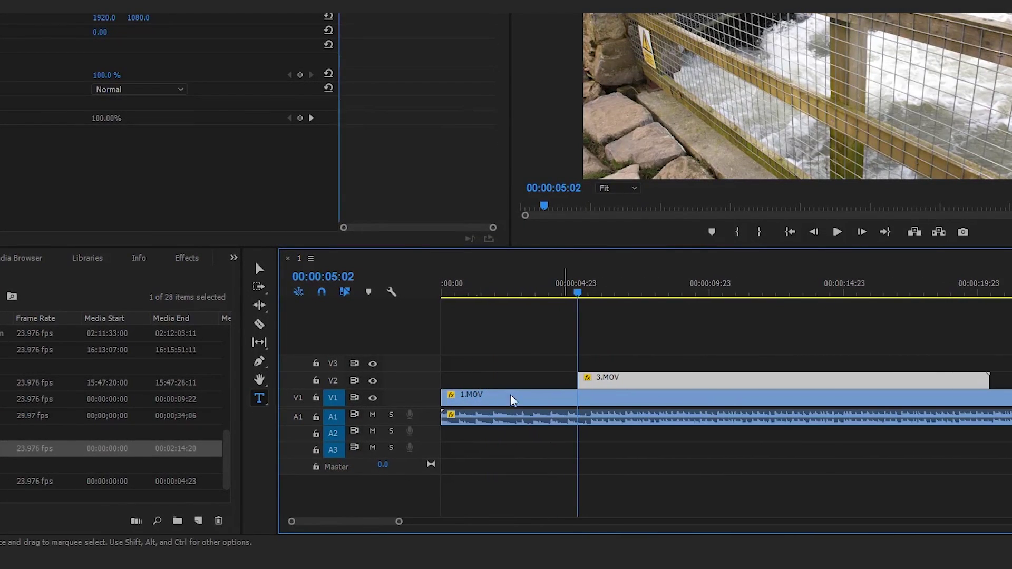
{"action": "left_click", "coordinate": [591, 293]}
{"action": "left_click_drag", "start_coordinate": [591, 293], "coordinate": [594, 294]}
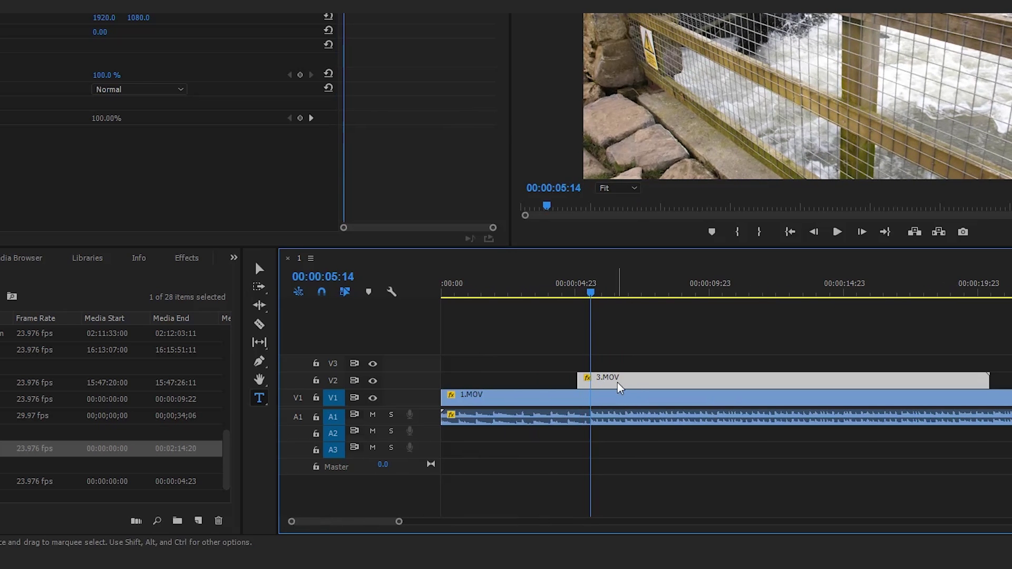
{"action": "left_click_drag", "start_coordinate": [620, 388], "coordinate": [635, 387]}
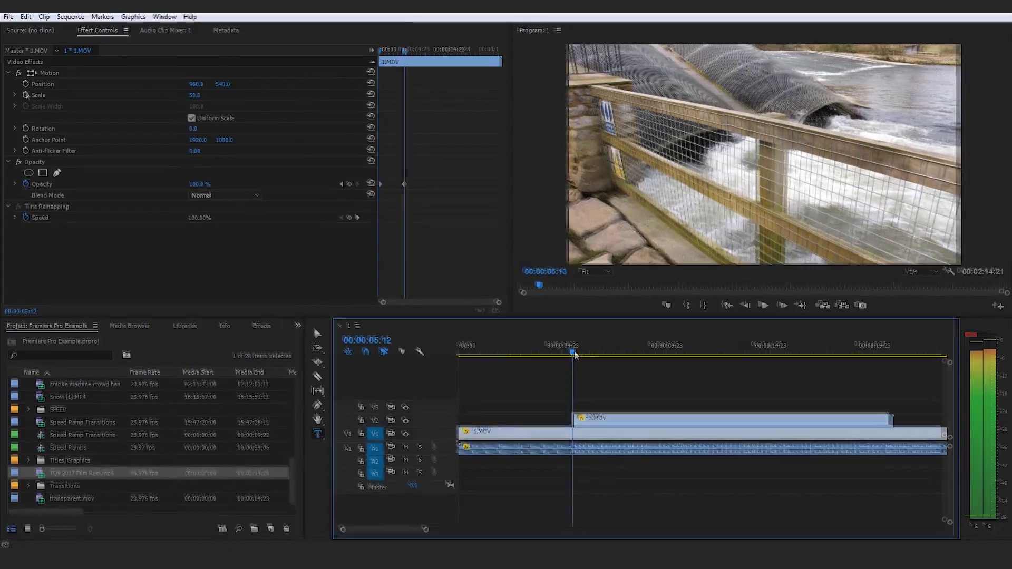
Enable Scale keyframing on 3.MOV and set Scale 2000 on its first frame, 00:00:05:14.
{"action": "left_click", "coordinate": [606, 431]}
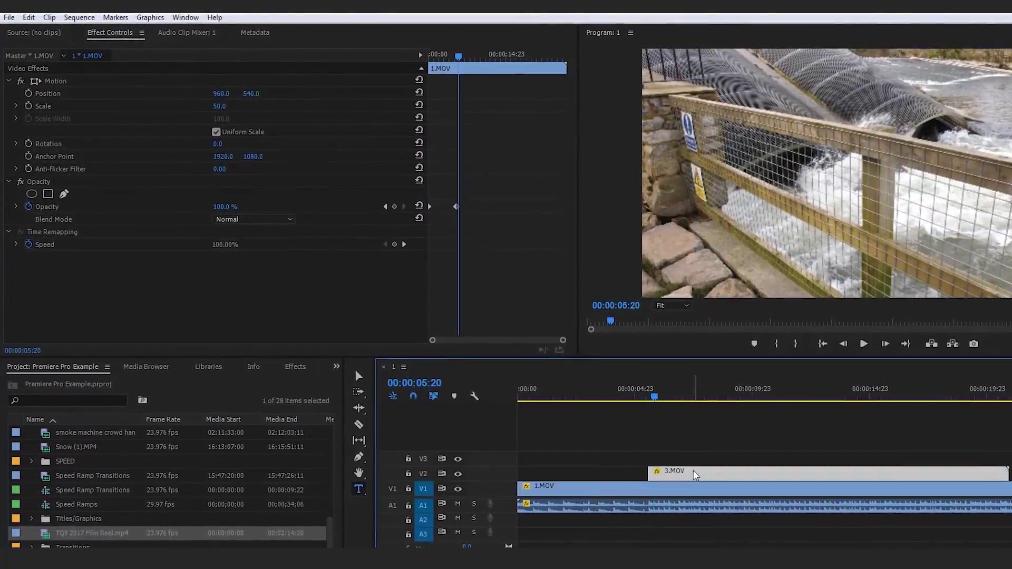
{"action": "left_click", "coordinate": [695, 475]}
{"action": "left_click", "coordinate": [28, 106]}
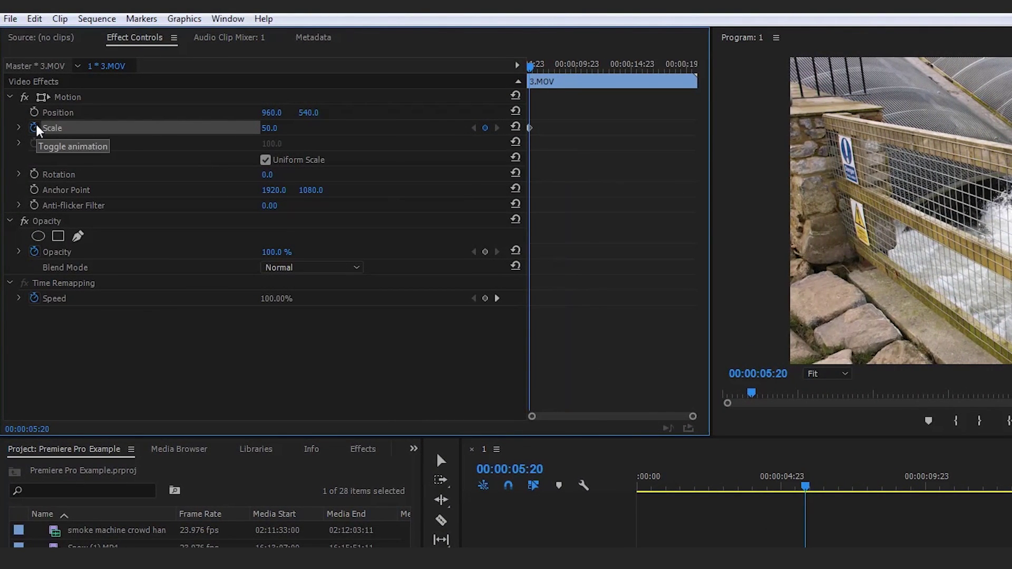
{"action": "left_click_drag", "start_coordinate": [693, 416], "coordinate": [637, 416]}
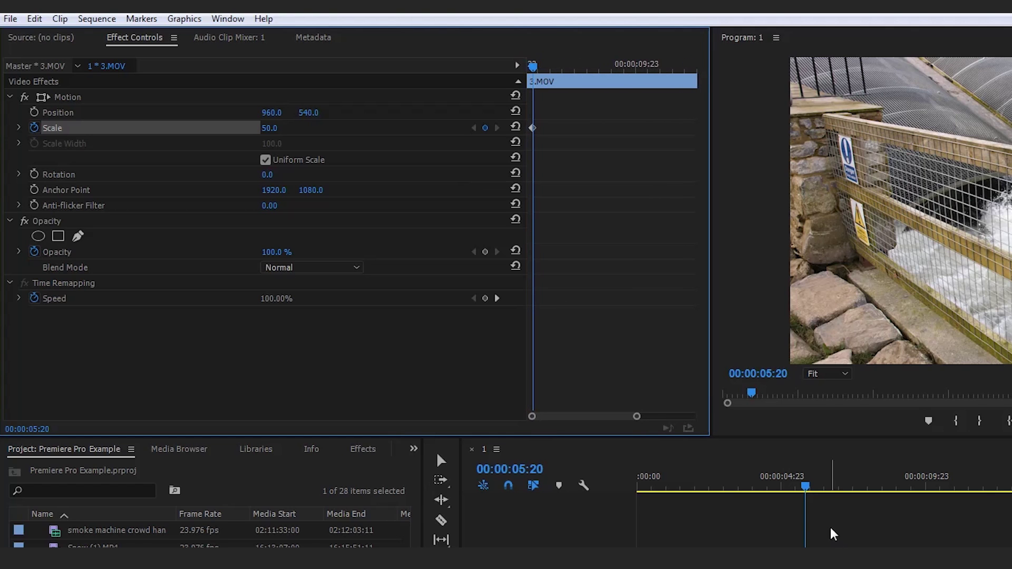
{"action": "left_click_drag", "start_coordinate": [805, 487], "coordinate": [798, 490]}
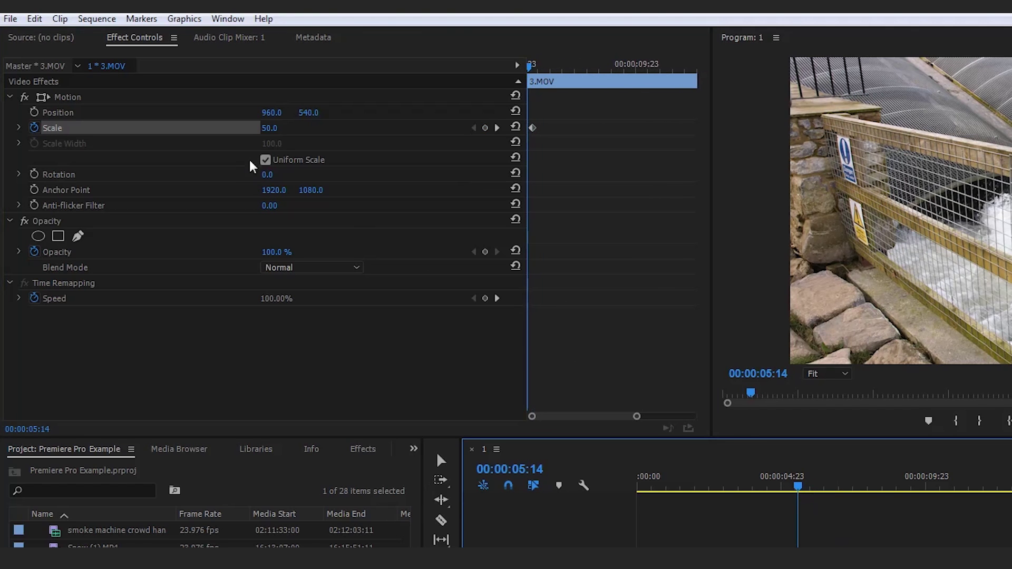
{"action": "left_click", "coordinate": [280, 128]}
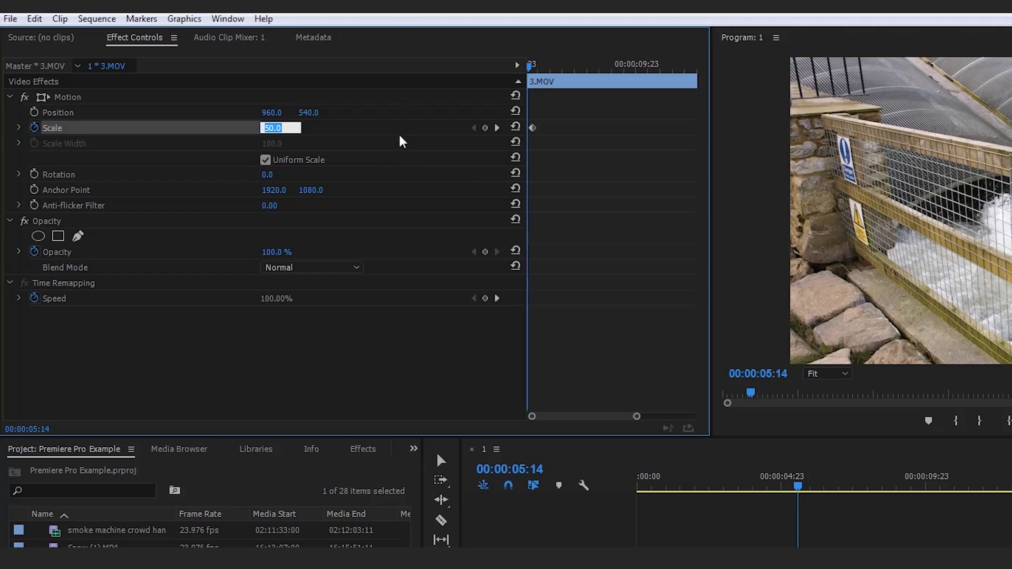
{"action": "type", "text": "2000"}
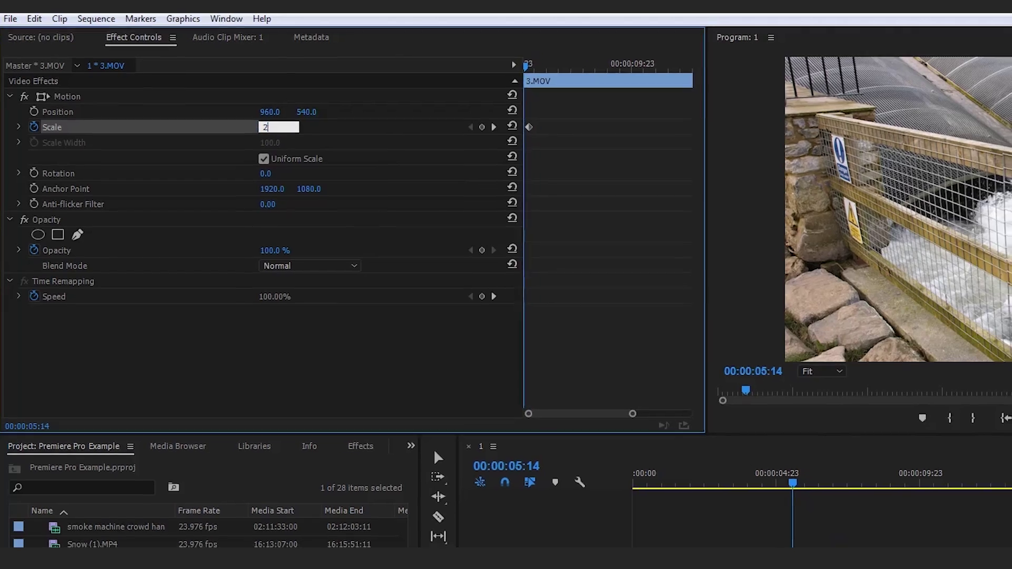
{"action": "key", "text": "Return"}
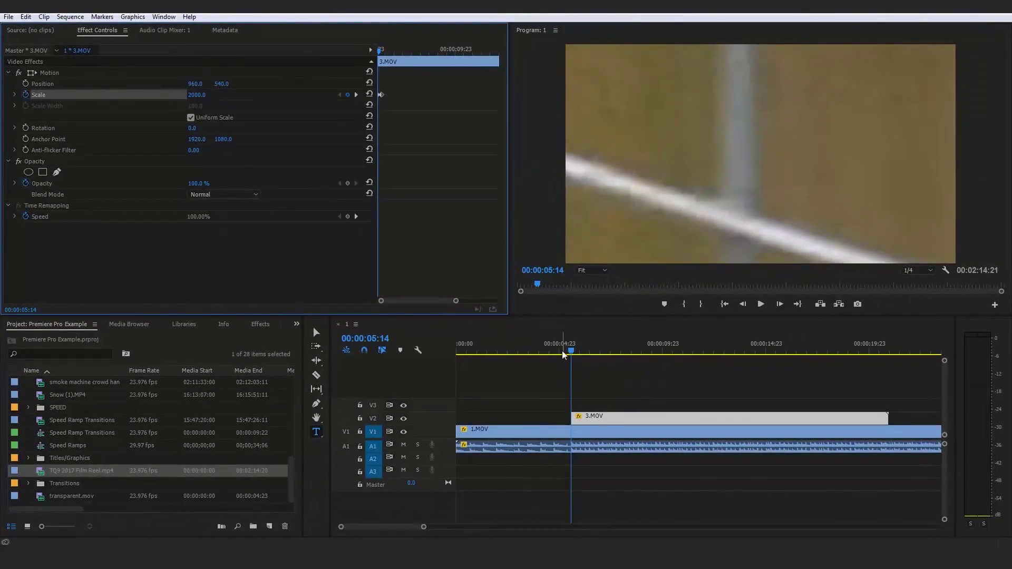
{"action": "left_click_drag", "start_coordinate": [563, 355], "coordinate": [559, 352]}
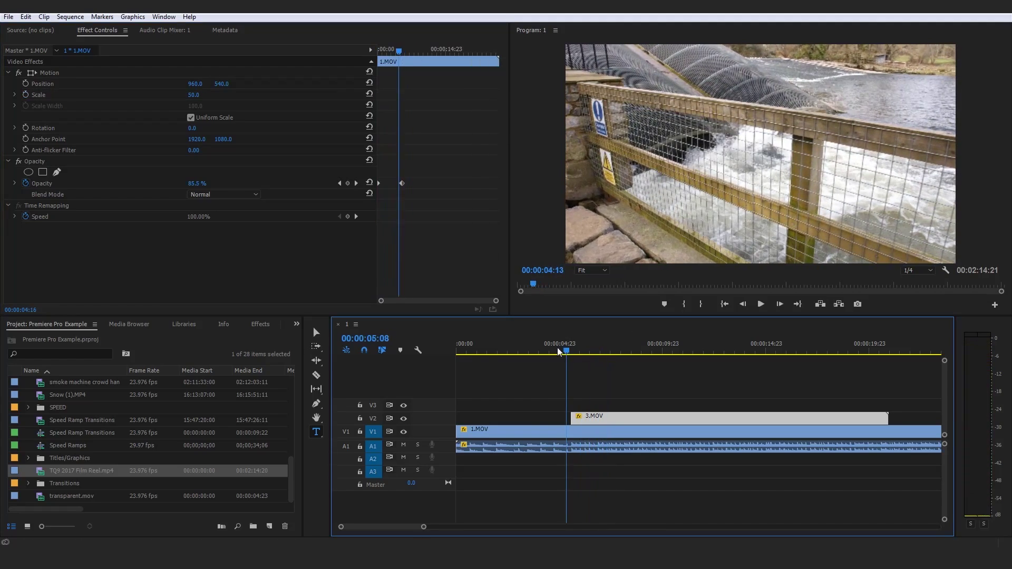
{"action": "key", "text": "Home"}
{"action": "left_click", "coordinate": [593, 427]}
Preview the zoom and nudge 3.MOV's Scale keyframe slightly earlier.
{"action": "left_click_drag", "start_coordinate": [429, 528], "coordinate": [451, 528]}
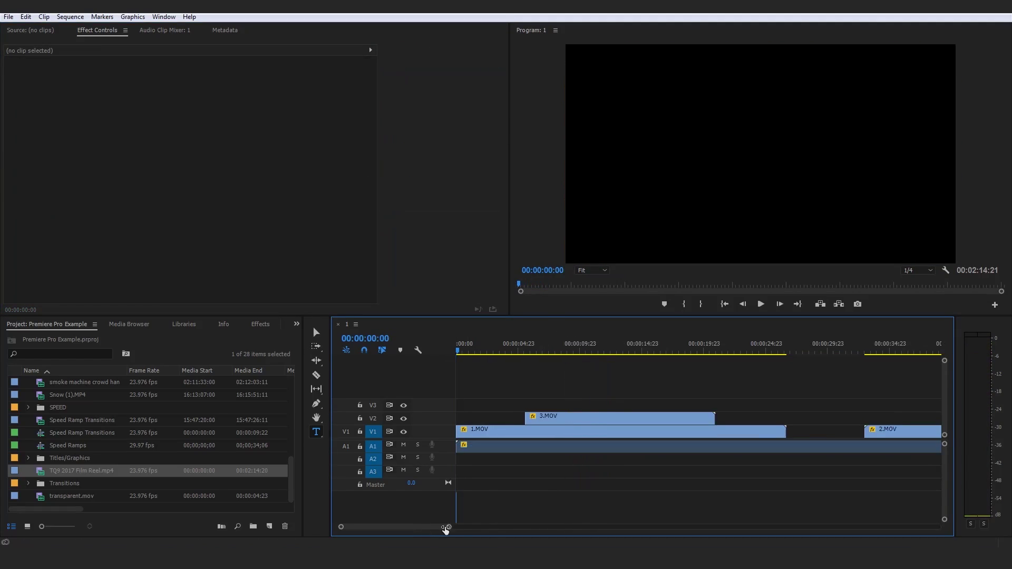
{"action": "key", "text": "space"}
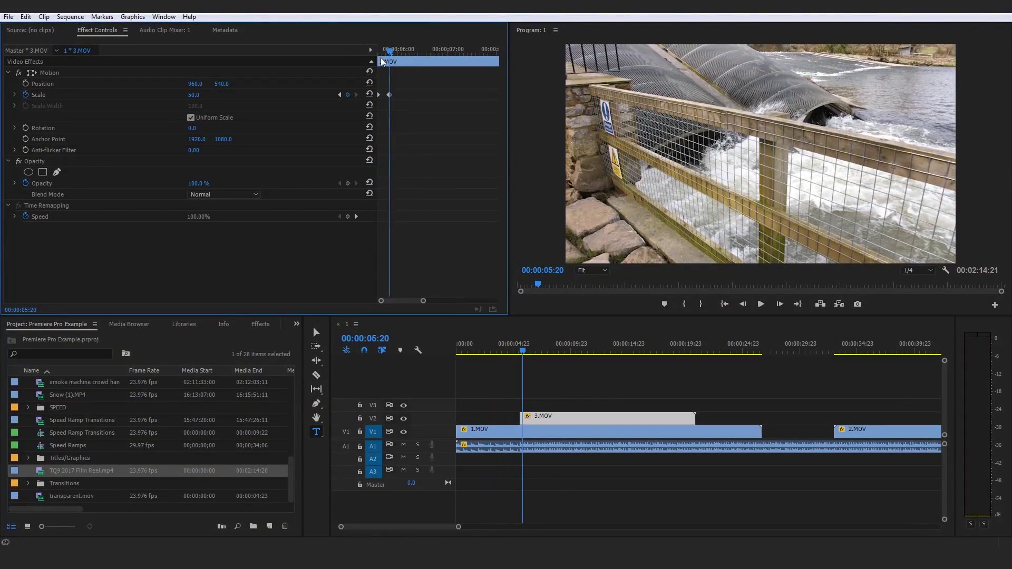
{"action": "key", "text": "Right"}
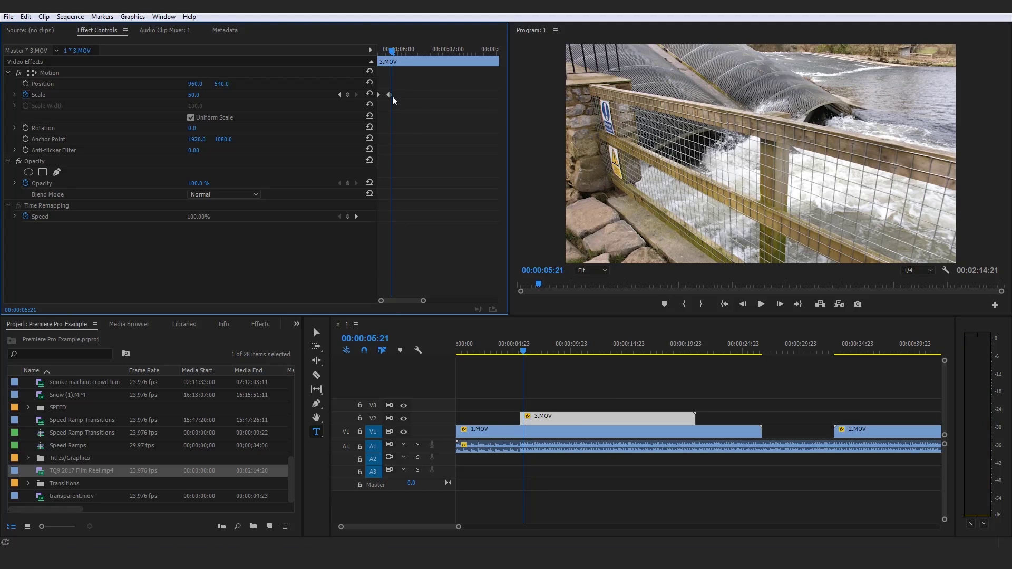
{"action": "left_click_drag", "start_coordinate": [388, 95], "coordinate": [383, 95]}
{"action": "key", "text": "space"}
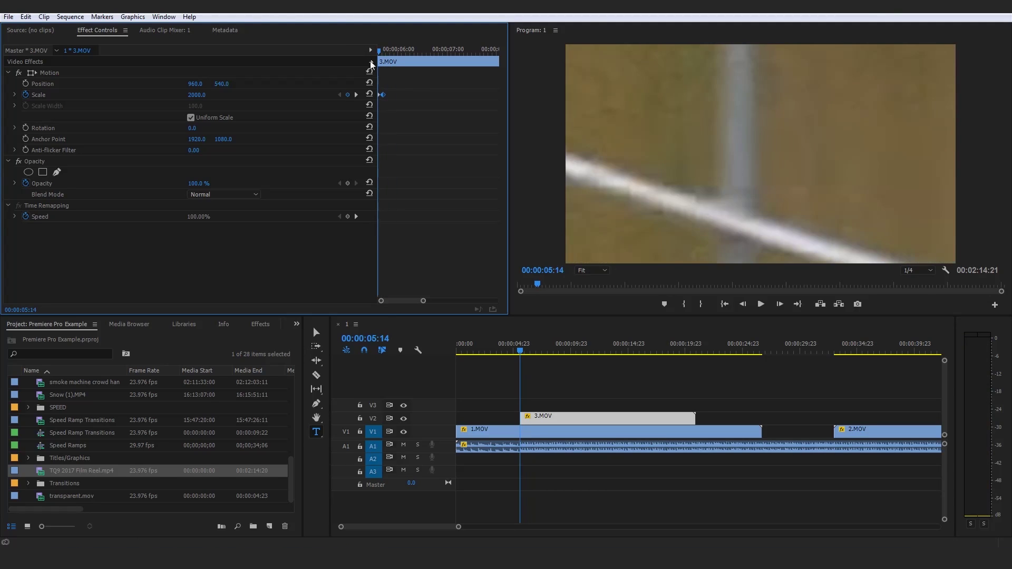
{"action": "key", "text": "Up"}
Add Opacity keyframes so 3.MOV fades in from 0% at its start, and preview.
{"action": "left_click", "coordinate": [654, 429]}
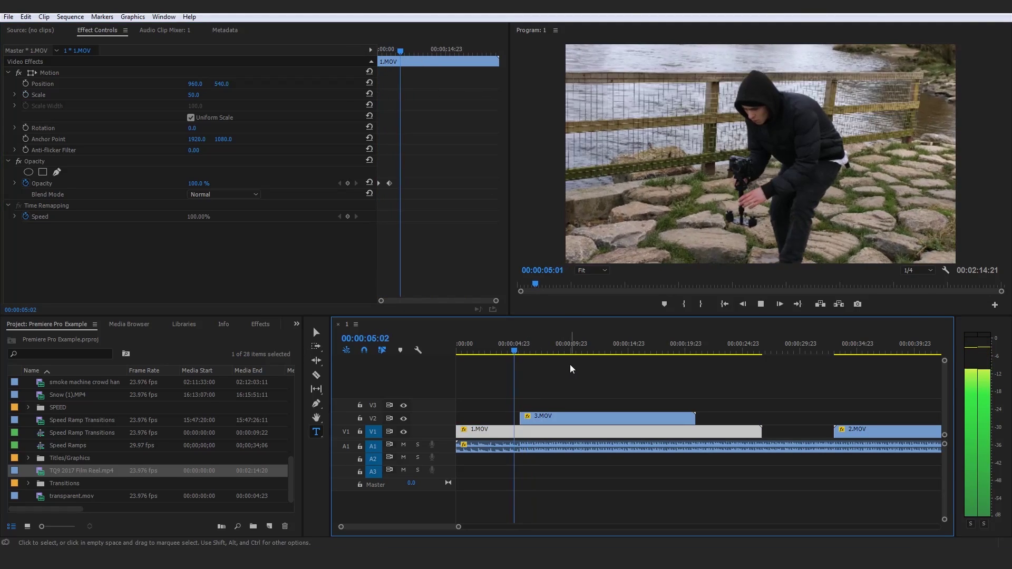
{"action": "left_click", "coordinate": [519, 343]}
{"action": "left_click", "coordinate": [554, 418]}
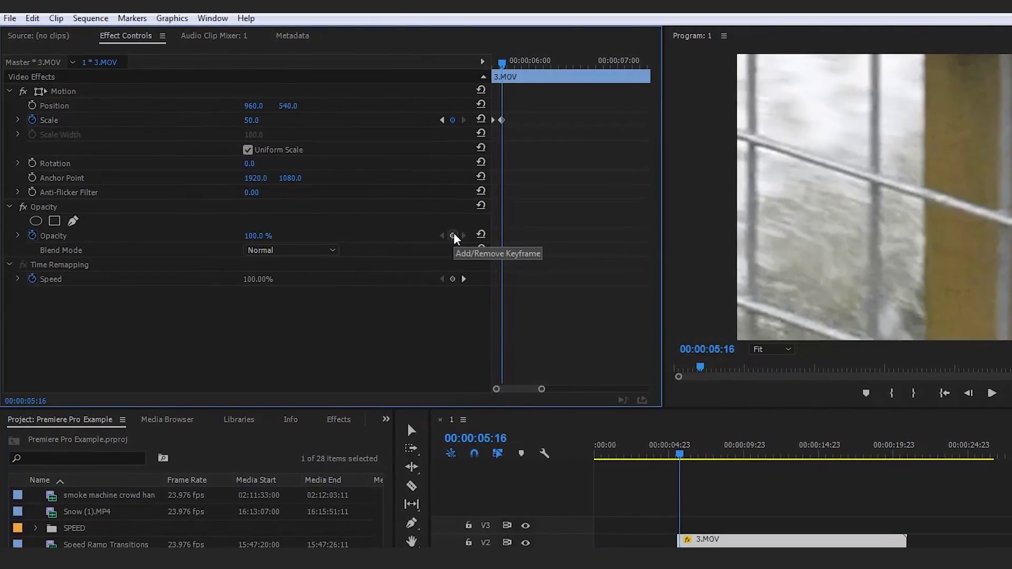
{"action": "left_click", "coordinate": [471, 245]}
{"action": "left_click", "coordinate": [513, 63]}
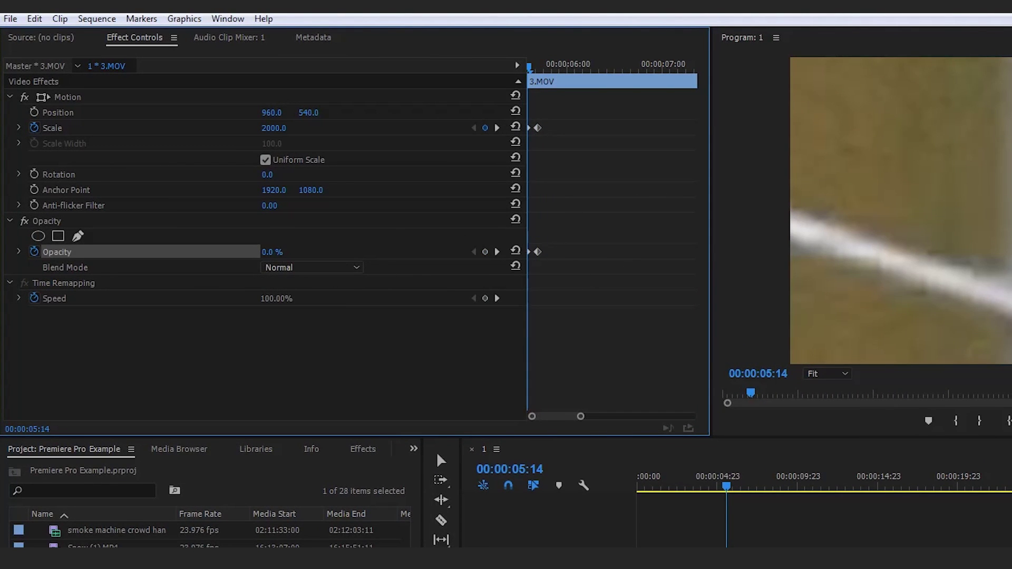
{"action": "key", "text": "space"}
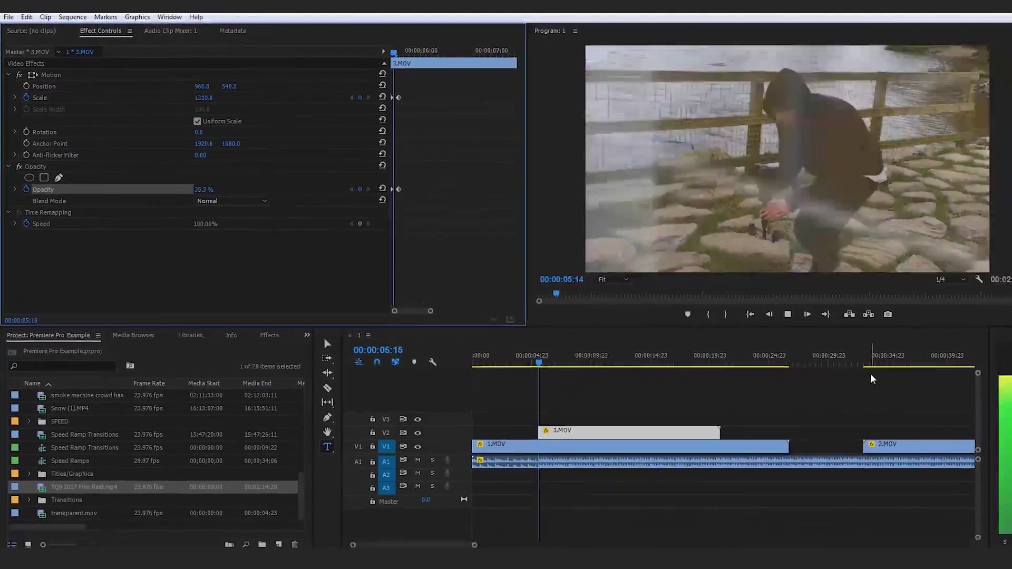
{"action": "left_click", "coordinate": [607, 446]}
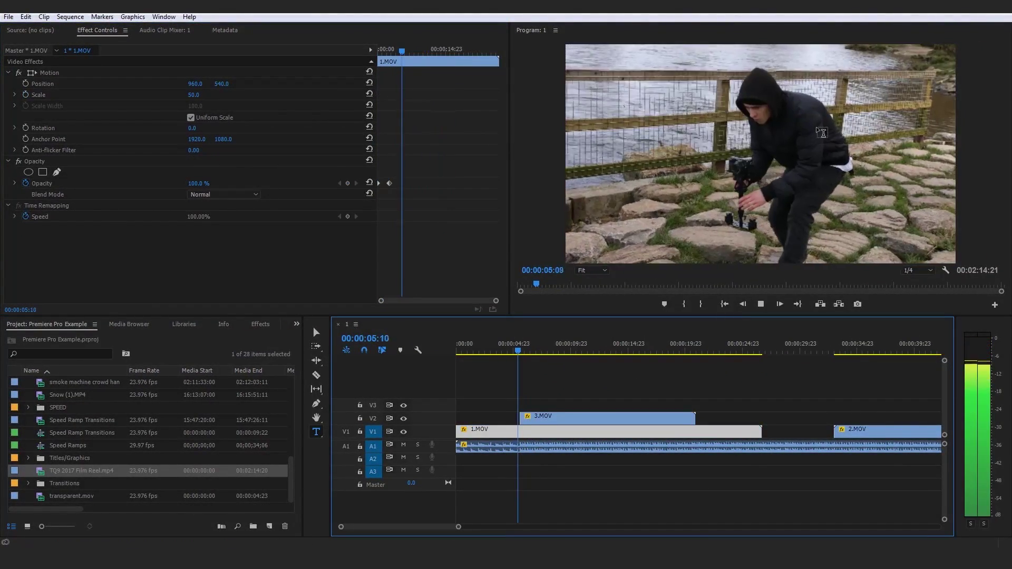
Keyframe 1.MOV's Scale at 05:14 where 3.MOV begins and set 100 at its first frame.
{"action": "left_click_drag", "start_coordinate": [535, 350], "coordinate": [447, 357]}
{"action": "key", "text": "Down"}
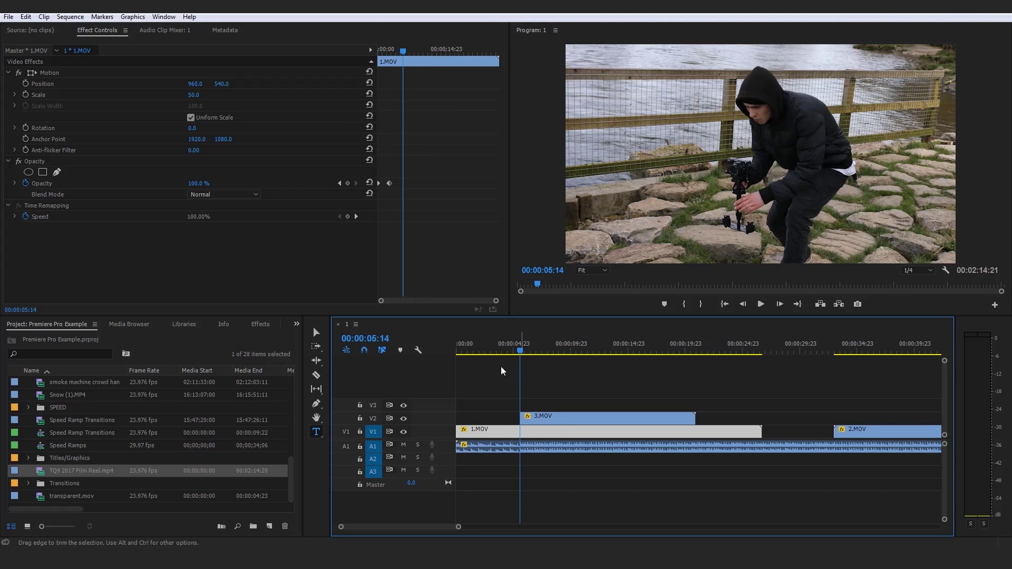
{"action": "left_click", "coordinate": [565, 483]}
{"action": "left_click", "coordinate": [534, 435]}
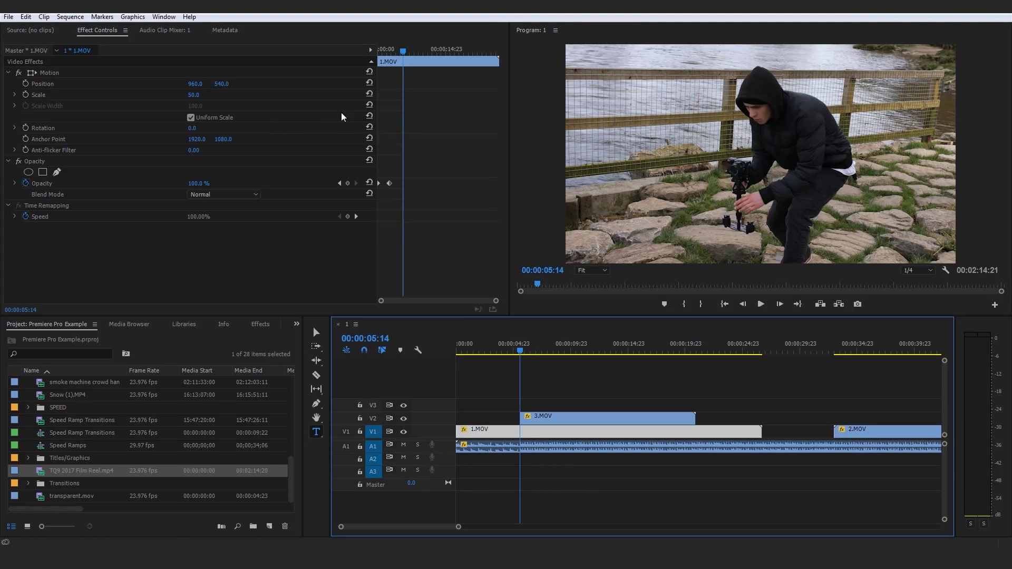
{"action": "left_click", "coordinate": [25, 95]}
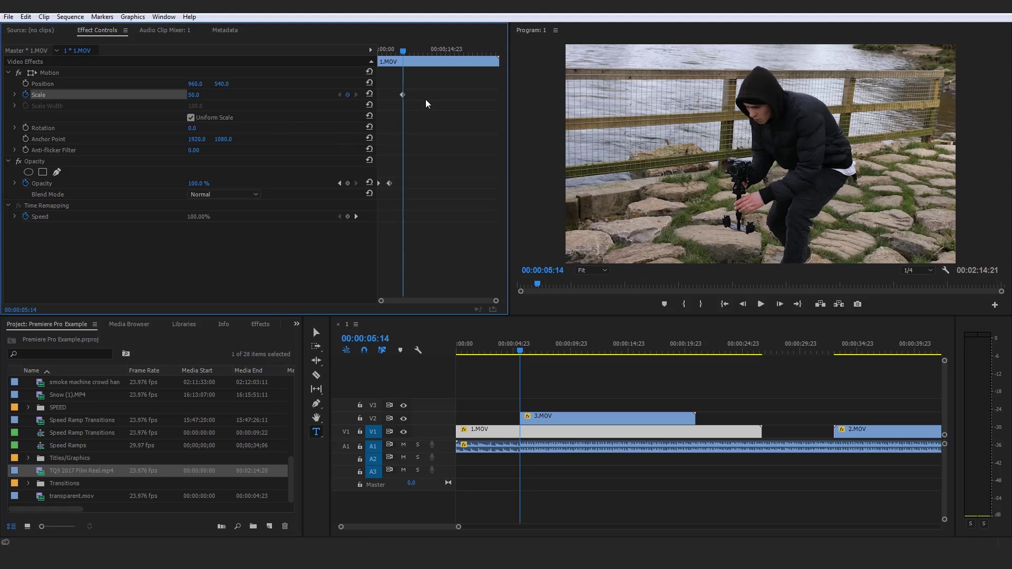
{"action": "left_click_drag", "start_coordinate": [403, 50], "coordinate": [377, 49]}
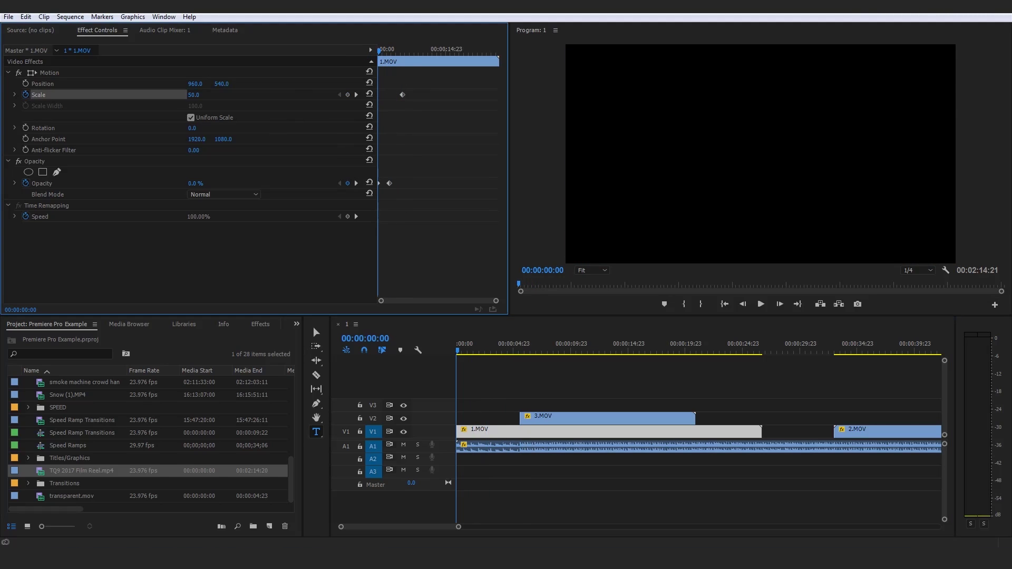
{"action": "left_click", "coordinate": [196, 96]}
{"action": "type", "text": "100"}
{"action": "key", "text": "Return"}
Preview the shrink and slam-in, stopping playback at 00:00:08:19.
{"action": "left_click", "coordinate": [628, 480]}
{"action": "key", "text": "space"}
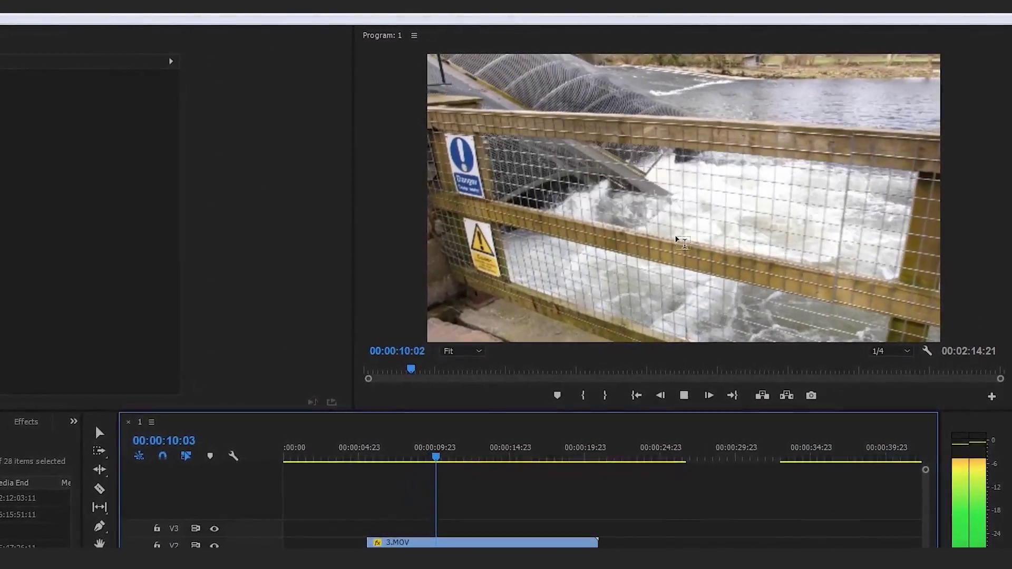
{"action": "key", "text": "space"}
{"action": "left_click", "coordinate": [353, 466]}
{"action": "left_click", "coordinate": [304, 466]}
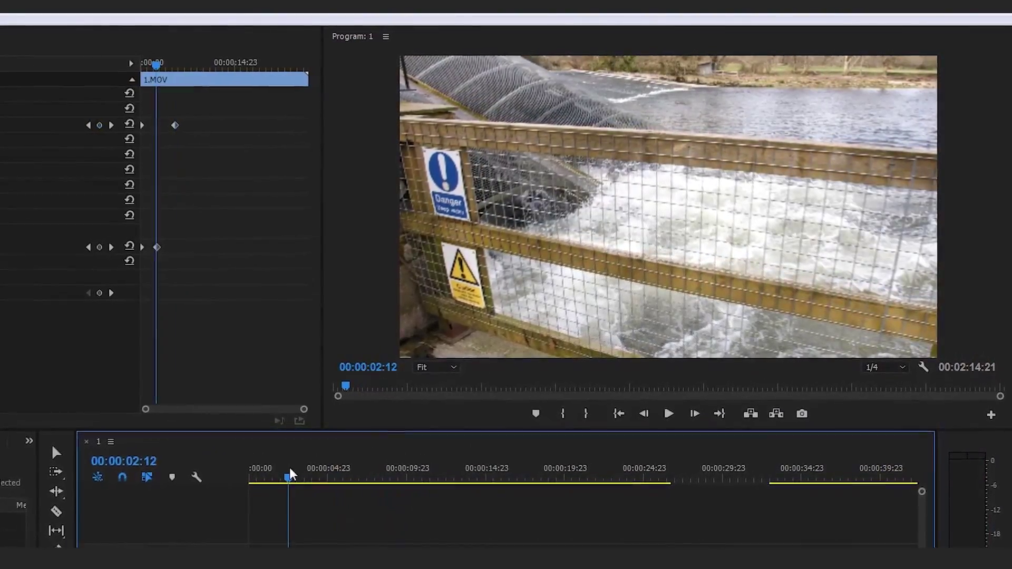
{"action": "key", "text": "space"}
{"action": "left_click", "coordinate": [364, 462]}
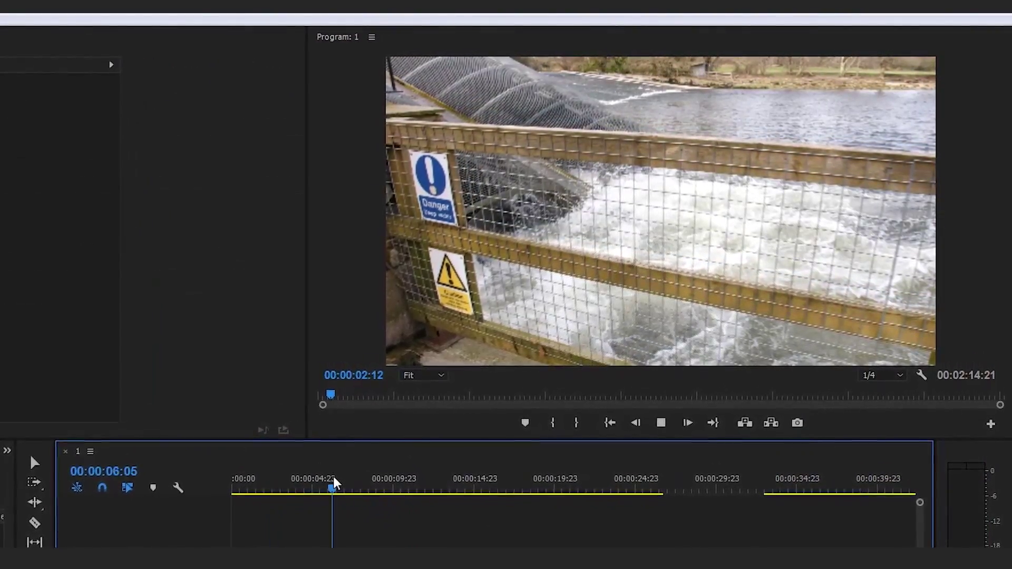
{"action": "left_click", "coordinate": [323, 483]}
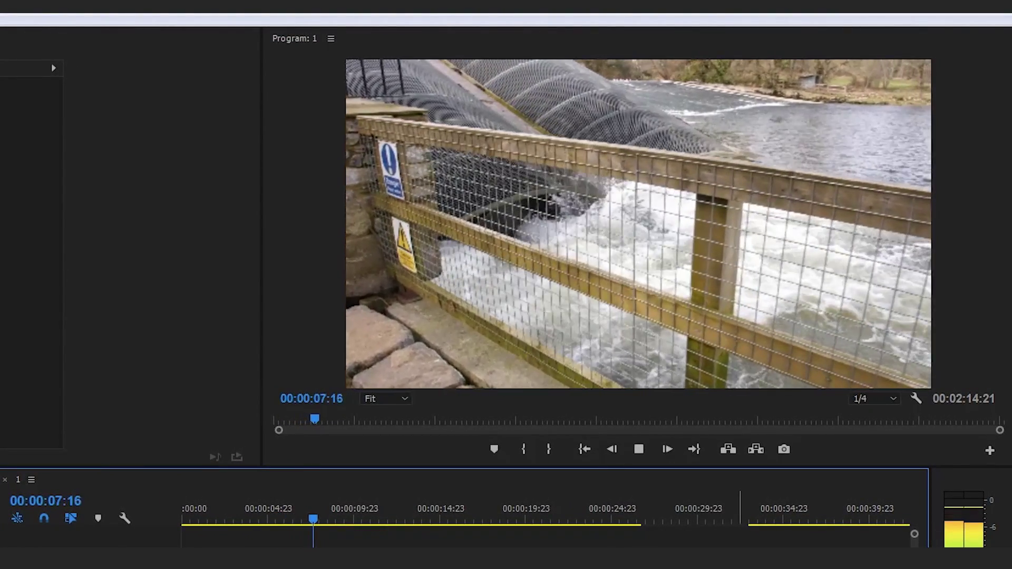
{"action": "left_click", "coordinate": [337, 520]}
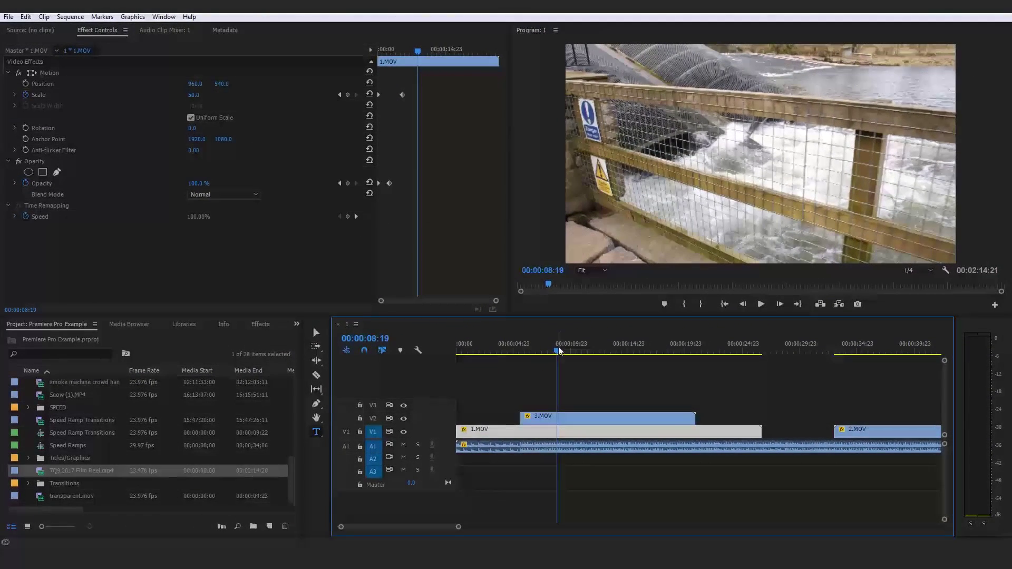
Drag 2.MOV left on V1 to start at 00:00:08:19, overwriting the end of 1.MOV.
{"action": "double_click", "coordinate": [865, 430]}
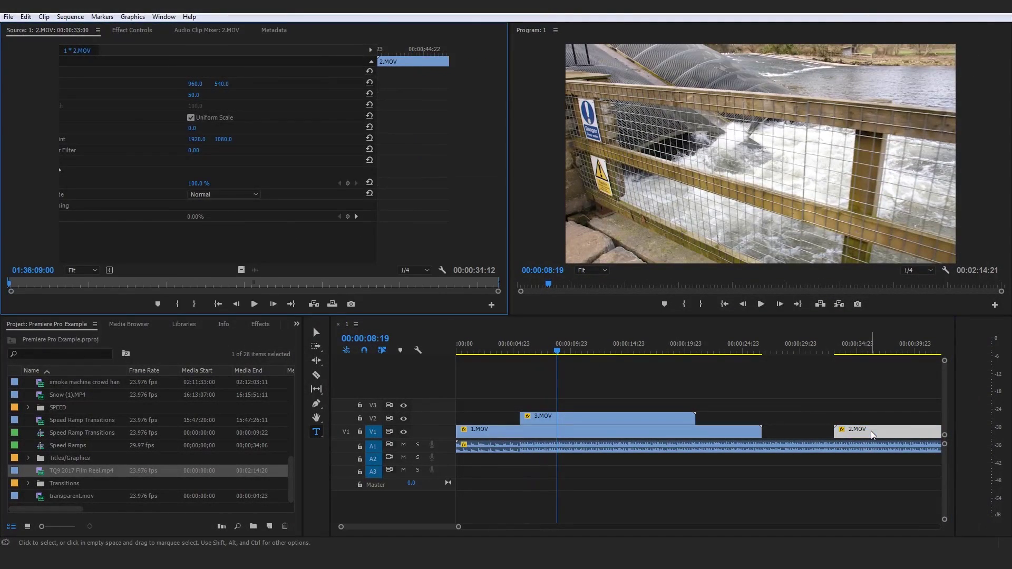
{"action": "left_click_drag", "start_coordinate": [880, 425], "coordinate": [602, 433]}
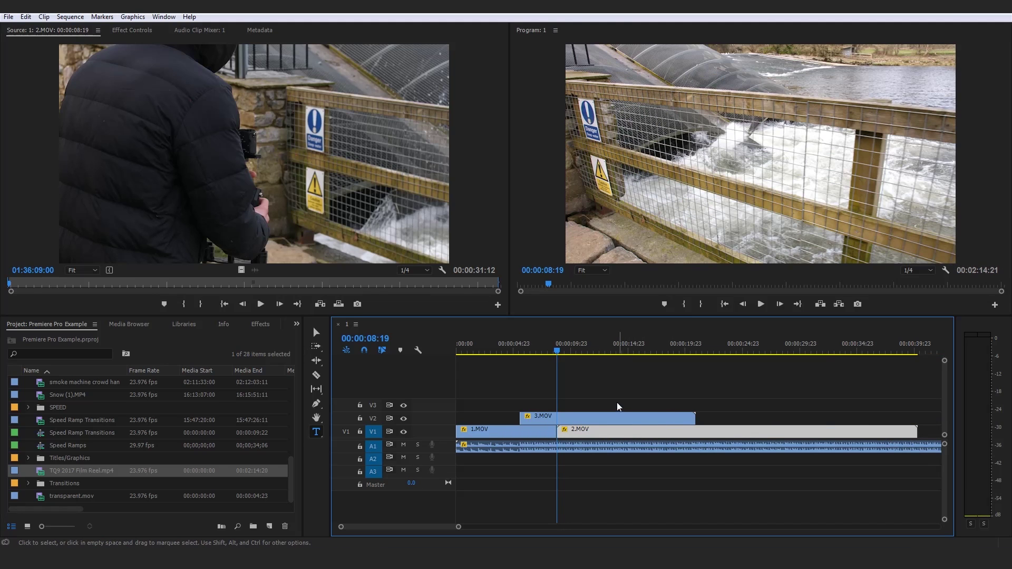
{"action": "left_click", "coordinate": [614, 417]}
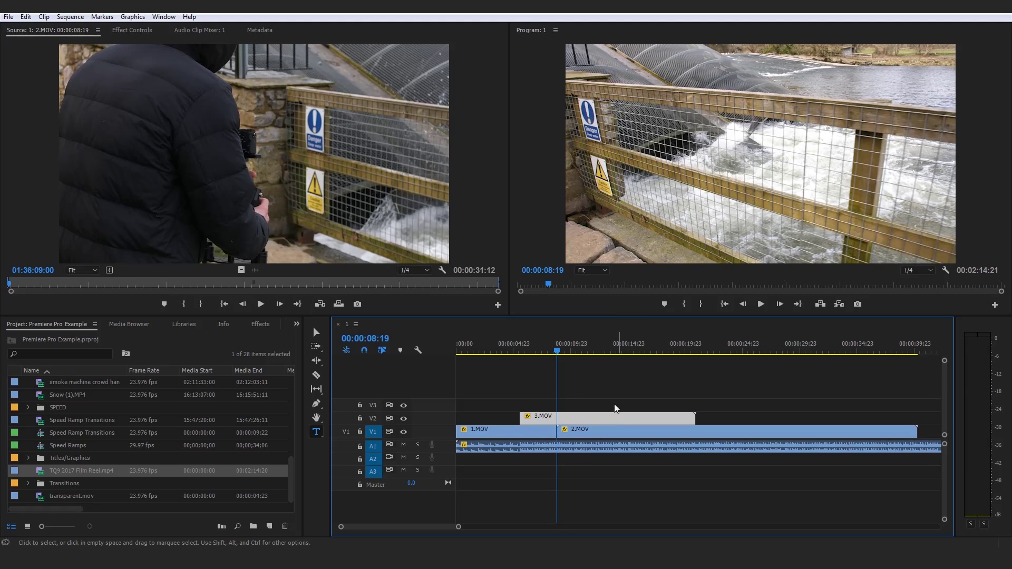
Select and copy 3.MOV's slam-in Scale and Opacity keyframes at the clip start.
{"action": "left_click", "coordinate": [131, 29]}
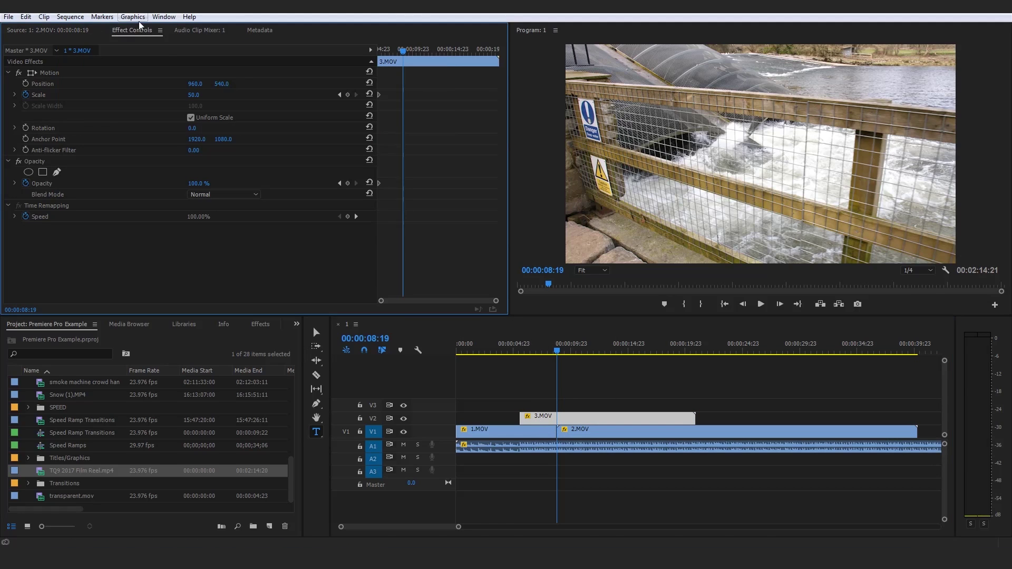
{"action": "left_click_drag", "start_coordinate": [495, 301], "coordinate": [397, 295]}
{"action": "left_click_drag", "start_coordinate": [411, 215], "coordinate": [358, 83]}
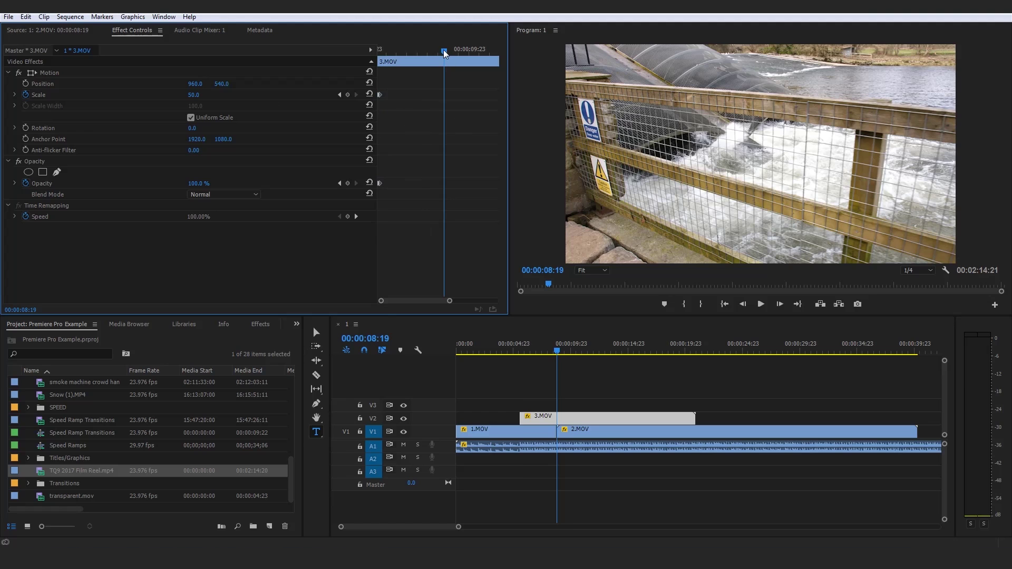
{"action": "key", "text": "Up"}
Paste the copied 2000 Scale and 0% Opacity keyframes at the 00:00:08:19 cut.
{"action": "key", "text": "Down"}
{"action": "left_click", "coordinate": [575, 362]}
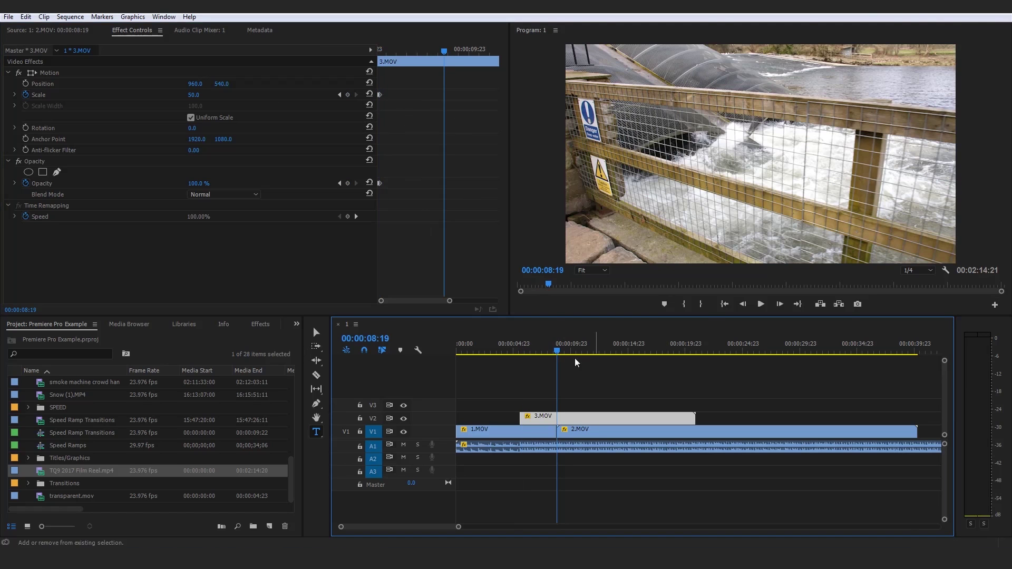
{"action": "left_click", "coordinate": [464, 169]}
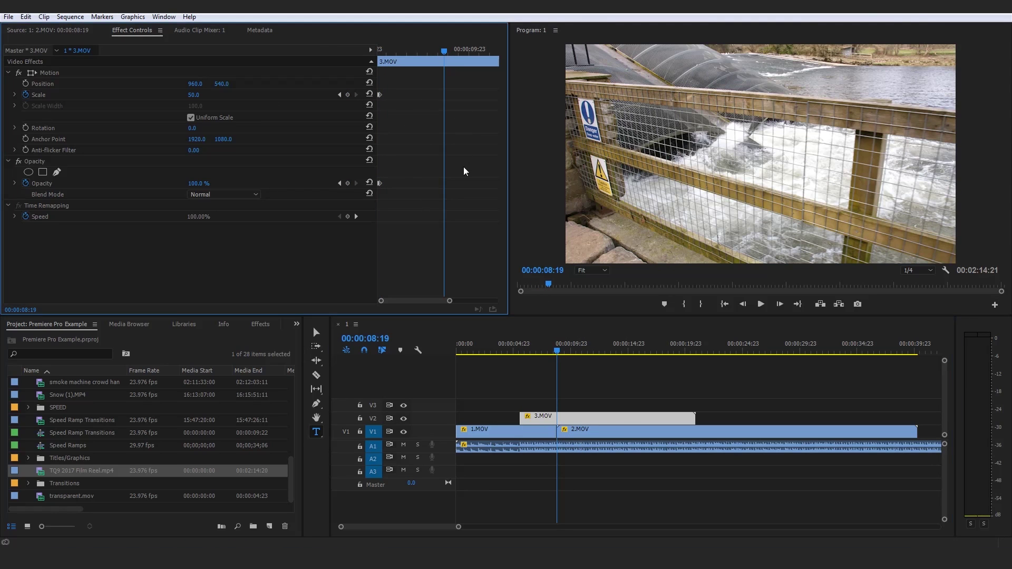
{"action": "key", "text": "ctrl+v"}
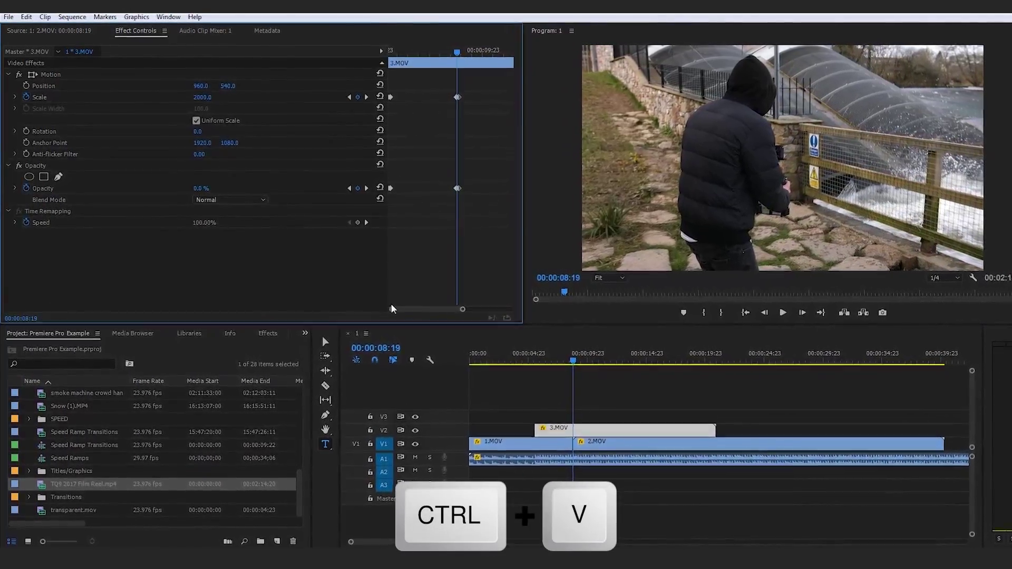
{"action": "key", "text": "ctrl+c"}
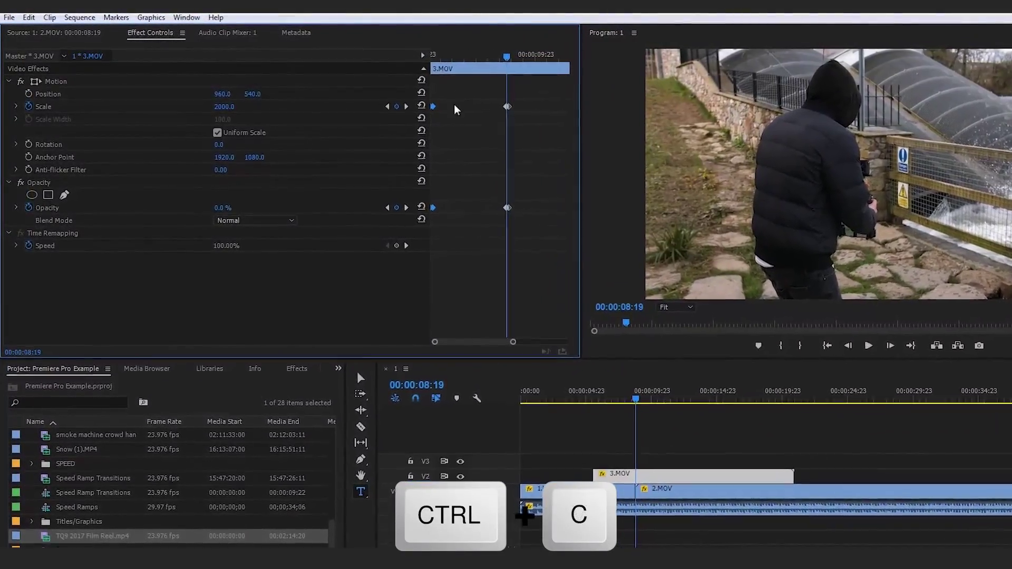
{"action": "key", "text": "ctrl+v"}
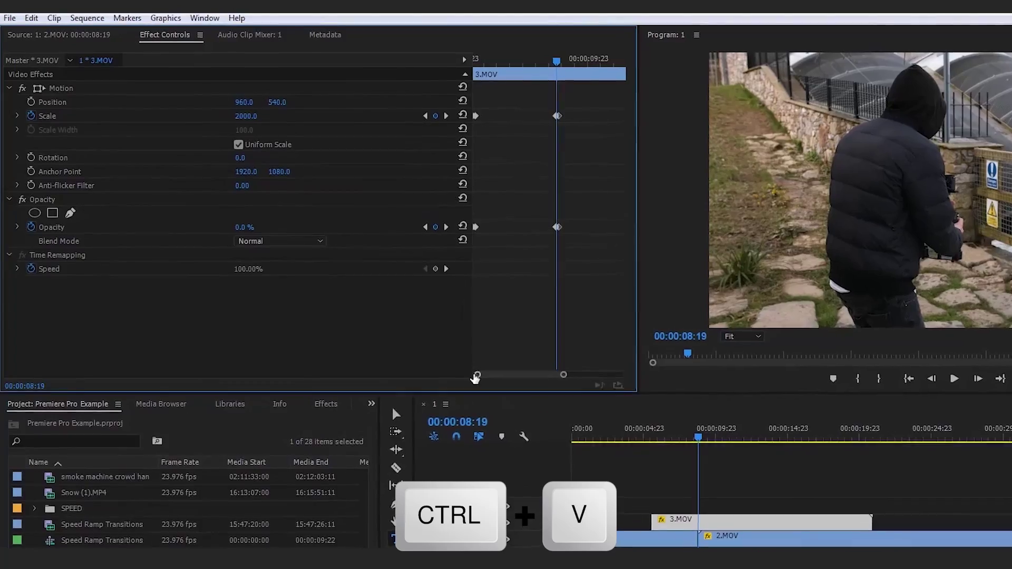
{"action": "left_click_drag", "start_coordinate": [443, 350], "coordinate": [459, 353]}
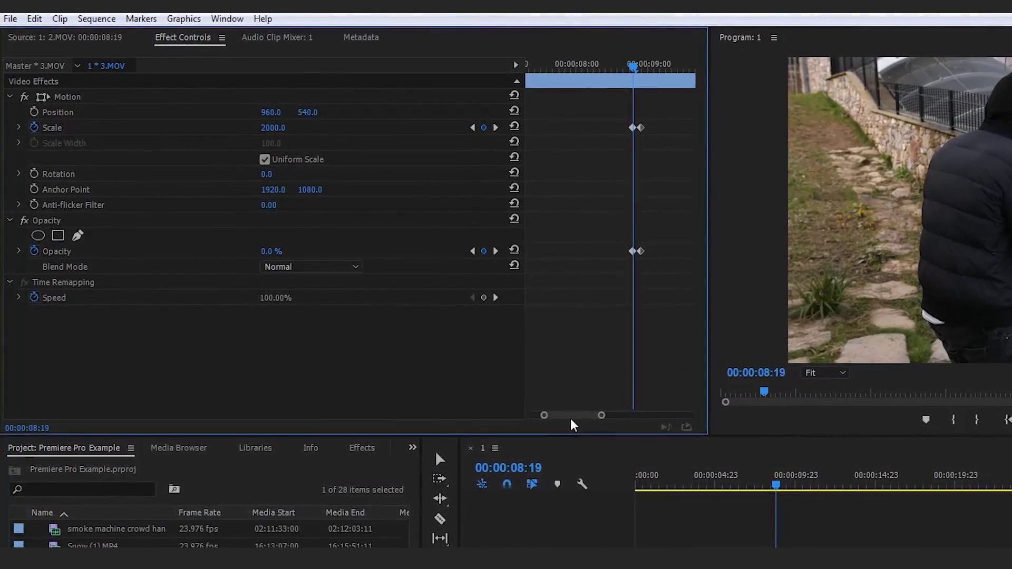
Drag the pasted Opacity and Scale keyframes later, grouping them just after the cut.
{"action": "left_click_drag", "start_coordinate": [545, 418], "coordinate": [552, 422]}
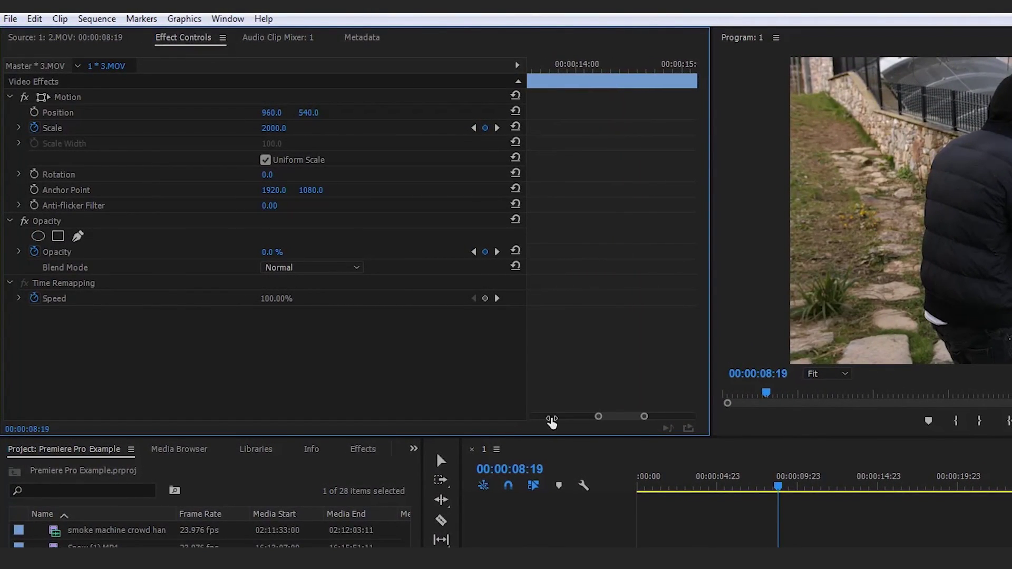
{"action": "left_click_drag", "start_coordinate": [623, 418], "coordinate": [580, 424]}
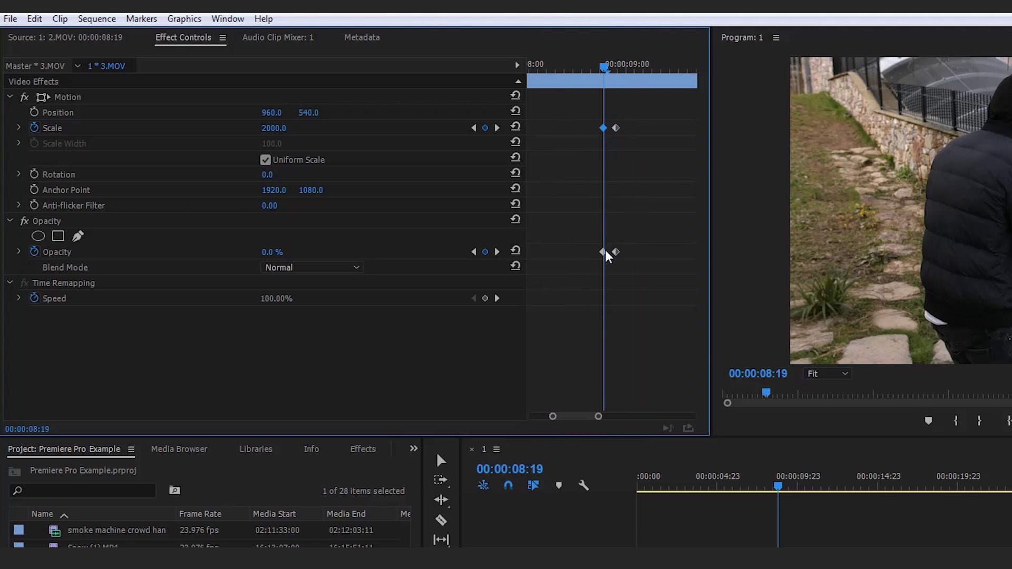
{"action": "left_click_drag", "start_coordinate": [605, 252], "coordinate": [634, 257]}
{"action": "mouse_move", "coordinate": [608, 131]}
{"action": "left_mouse_down"}
{"action": "mouse_move", "coordinate": [628, 128]}
{"action": "mouse_move", "coordinate": [603, 128]}
{"action": "left_mouse_up"}
{"action": "mouse_move", "coordinate": [616, 253]}
{"action": "left_mouse_down"}
{"action": "mouse_move", "coordinate": [604, 253]}
{"action": "mouse_move", "coordinate": [615, 256]}
{"action": "left_mouse_up"}
{"action": "left_click_drag", "start_coordinate": [627, 128], "coordinate": [614, 130]}
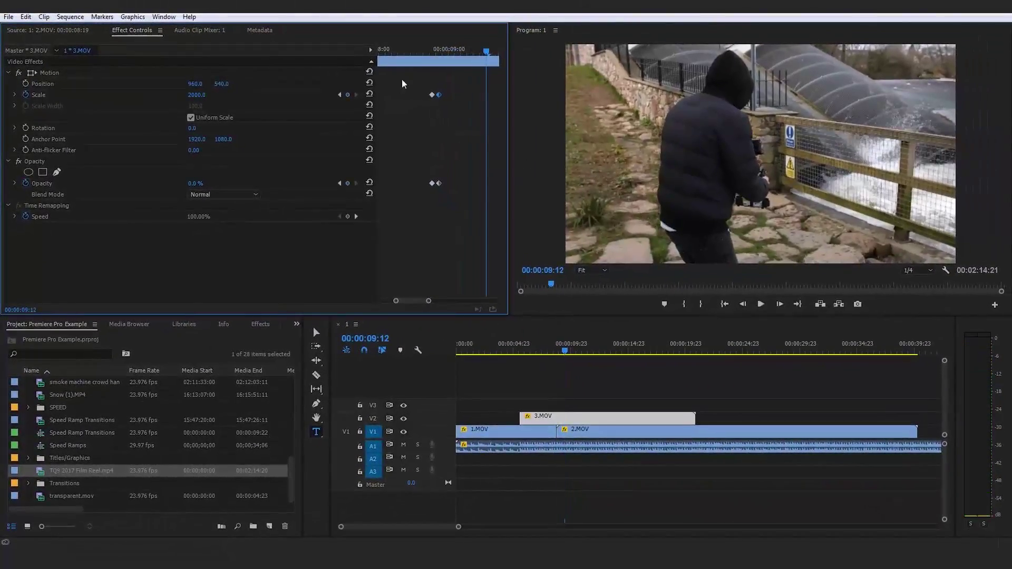
Shift the 2000 Scale and 0% Opacity end keyframes later toward 00:00:09:02.
{"action": "left_click", "coordinate": [414, 51]}
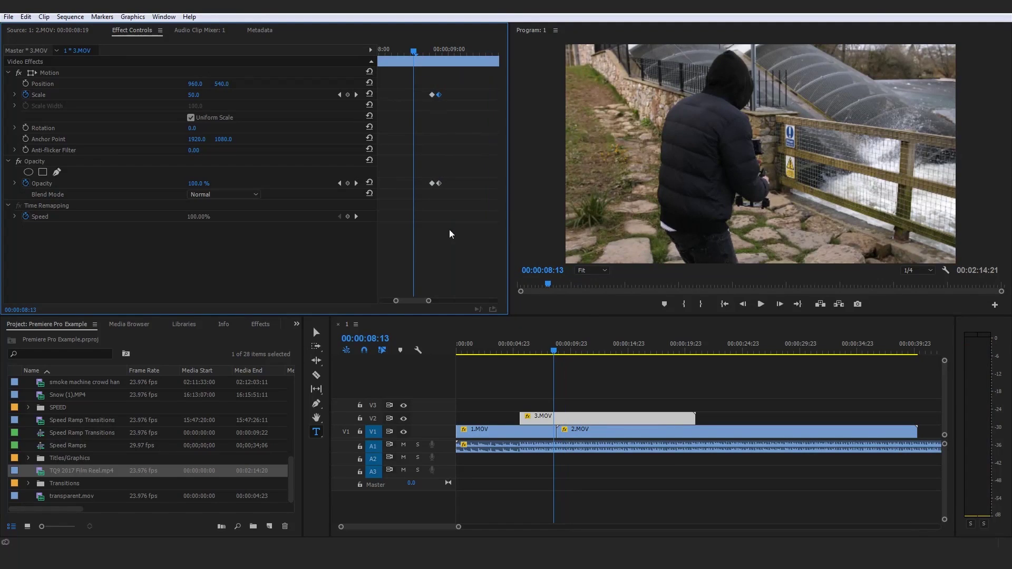
{"action": "left_click_drag", "start_coordinate": [447, 196], "coordinate": [447, 99]}
{"action": "left_click", "coordinate": [446, 51]}
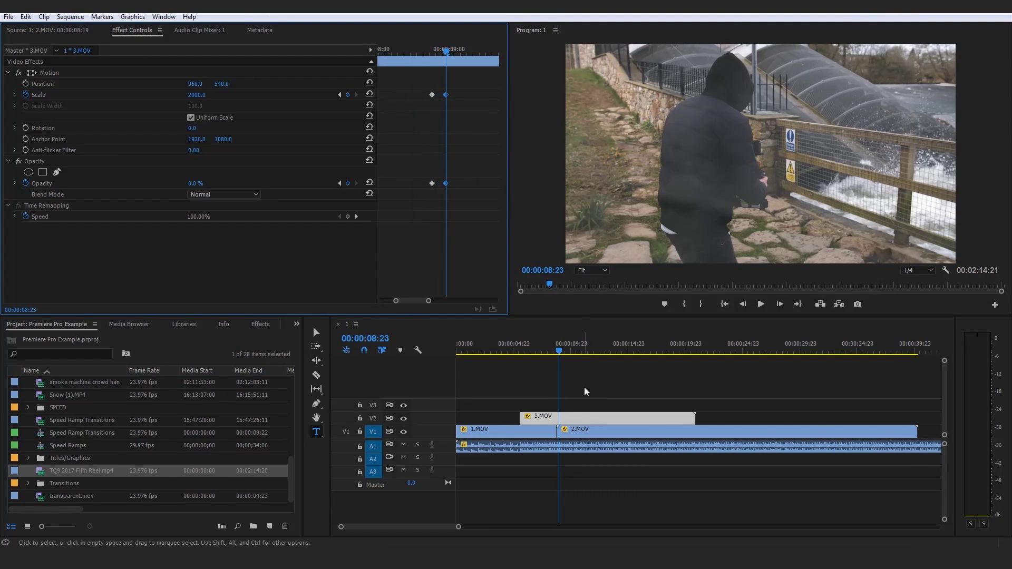
{"action": "key", "text": "c"}
{"action": "key", "text": "v"}
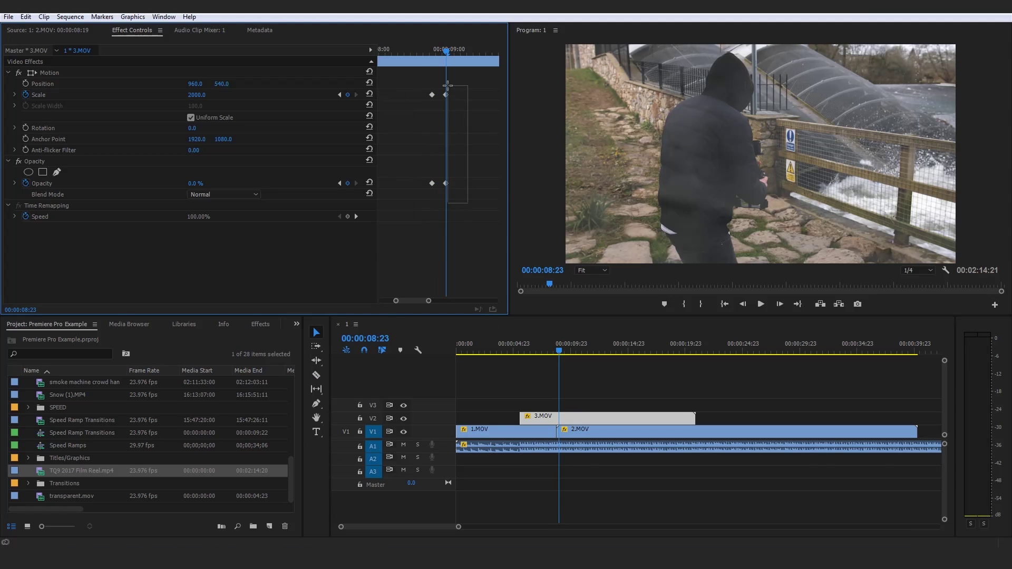
{"action": "left_click_drag", "start_coordinate": [446, 95], "coordinate": [457, 96]}
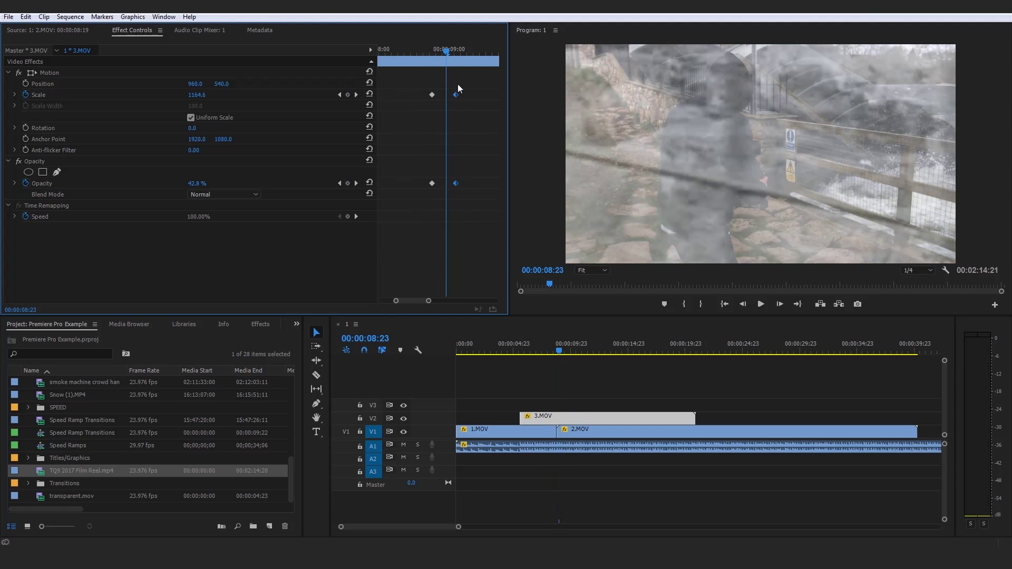
Split 3.MOV at 00:00:09:02 and delete the part after the split.
{"action": "left_click", "coordinate": [456, 50]}
{"action": "key", "text": "c"}
{"action": "left_click", "coordinate": [560, 419]}
{"action": "key", "text": "v"}
{"action": "left_click", "coordinate": [627, 419]}
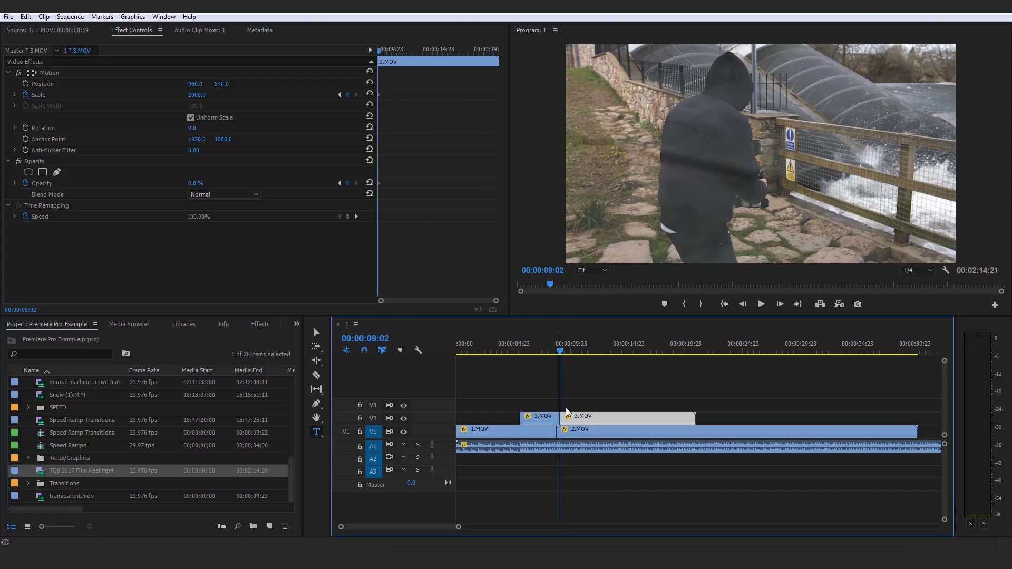
{"action": "key", "text": "Delete"}
{"action": "key", "text": "t"}
{"action": "left_click_drag", "start_coordinate": [521, 348], "coordinate": [512, 348]}
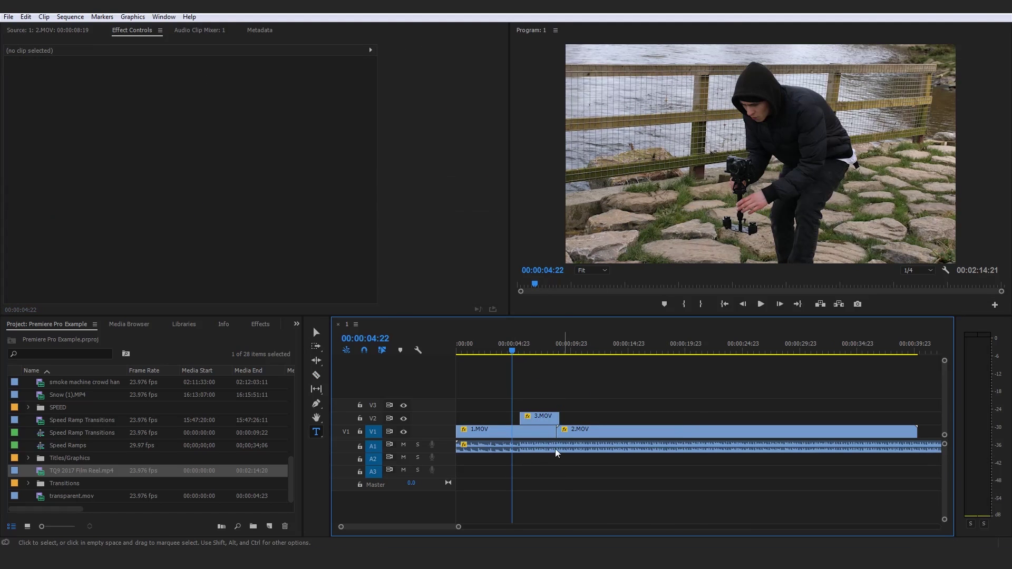
Play back from 00:00:04:22 and scrub 2.MOV to find the cut frame at 00:00:25:11.
{"action": "left_click", "coordinate": [602, 435]}
{"action": "key", "text": "space"}
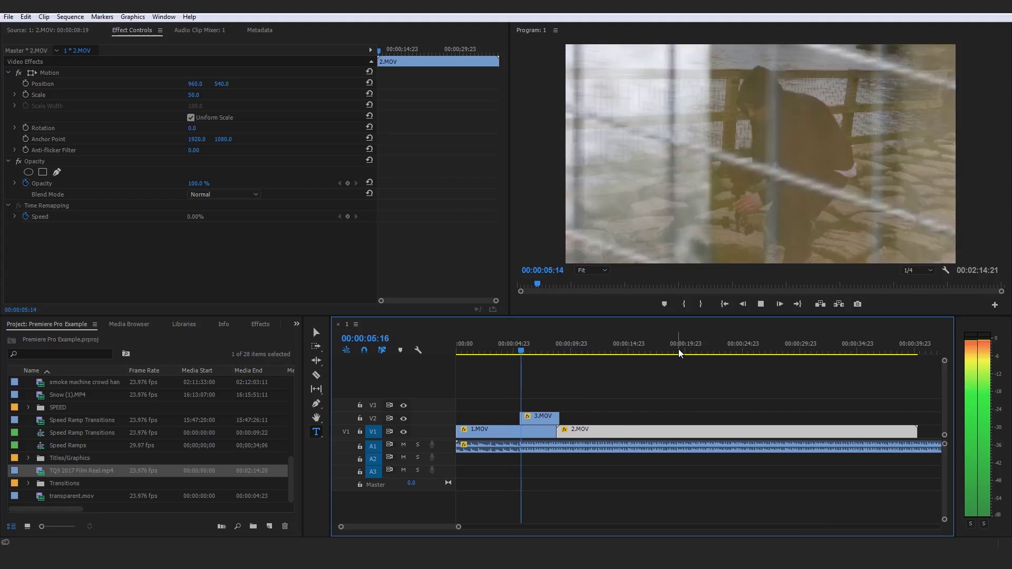
{"action": "left_click", "coordinate": [678, 397]}
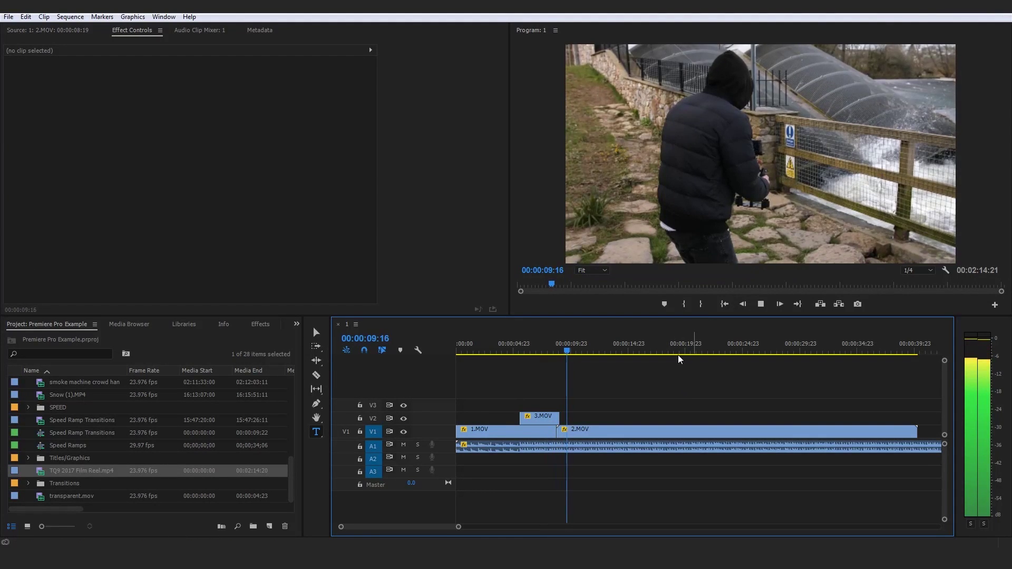
{"action": "key", "text": "space"}
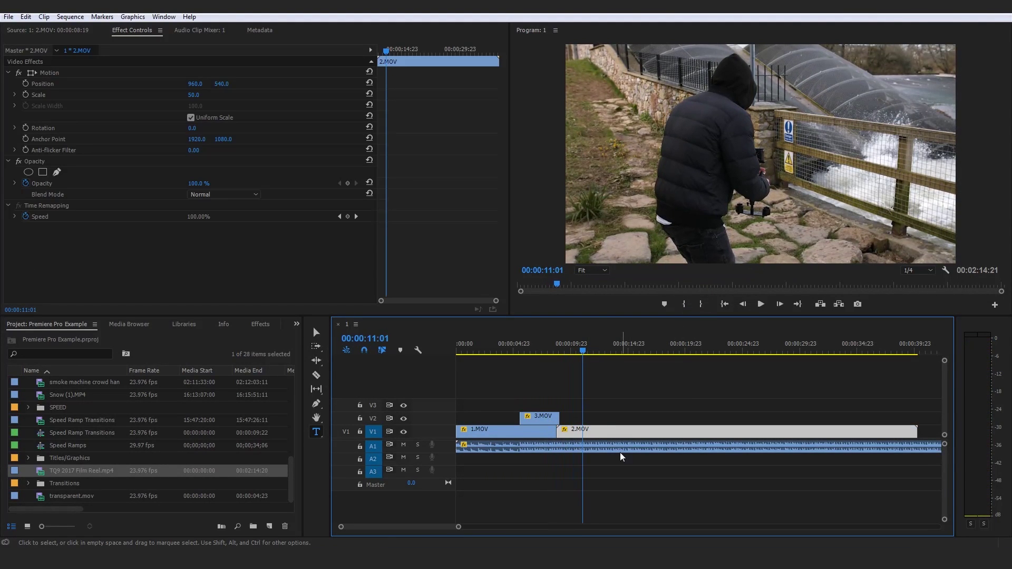
{"action": "left_click_drag", "start_coordinate": [584, 341], "coordinate": [637, 353]}
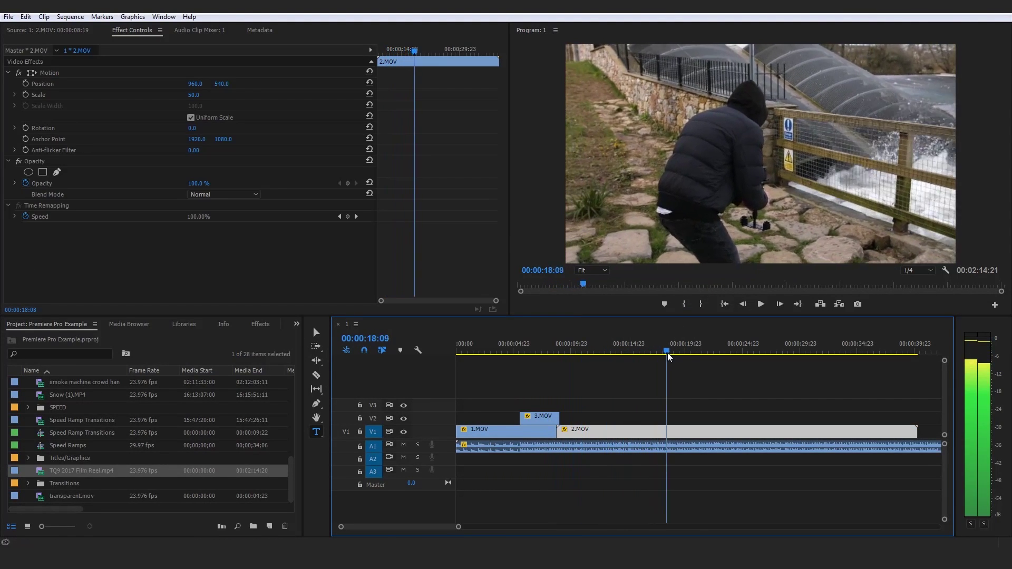
{"action": "left_click_drag", "start_coordinate": [722, 363], "coordinate": [736, 379]}
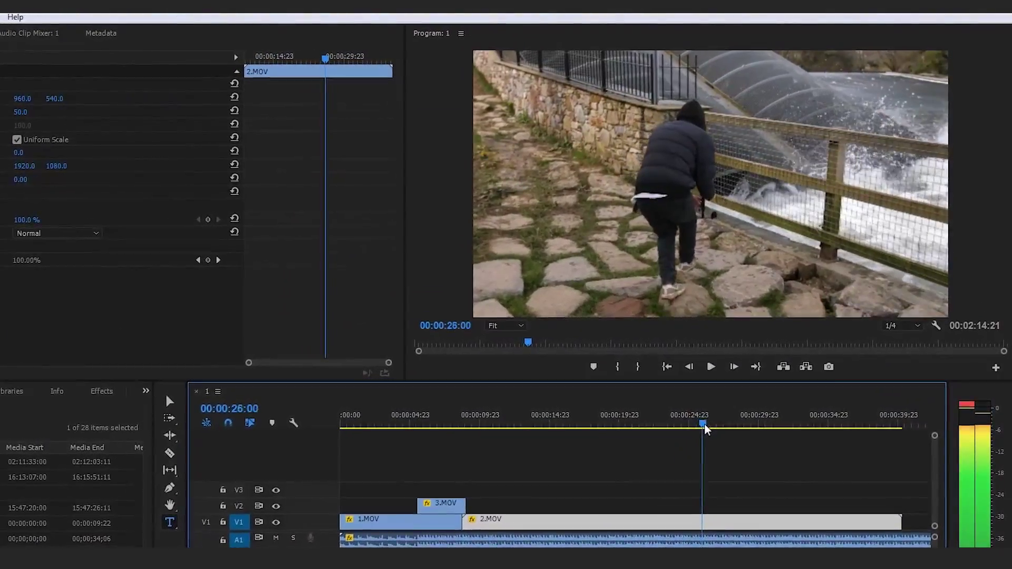
{"action": "left_click_drag", "start_coordinate": [704, 425], "coordinate": [691, 425]}
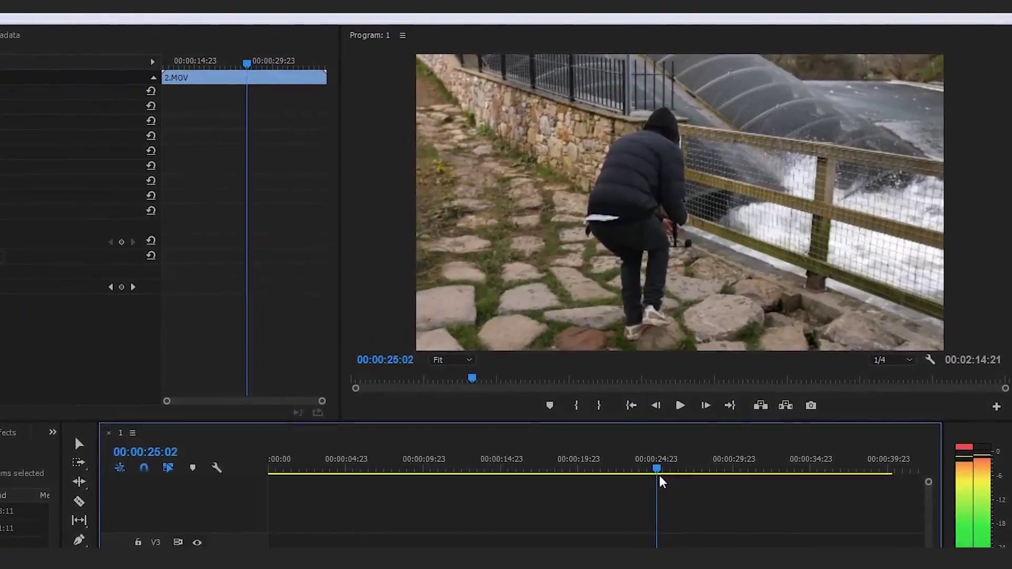
{"action": "mouse_move", "coordinate": [659, 476]}
{"action": "left_mouse_down"}
{"action": "mouse_move", "coordinate": [681, 476]}
{"action": "mouse_move", "coordinate": [663, 479]}
{"action": "left_mouse_up"}
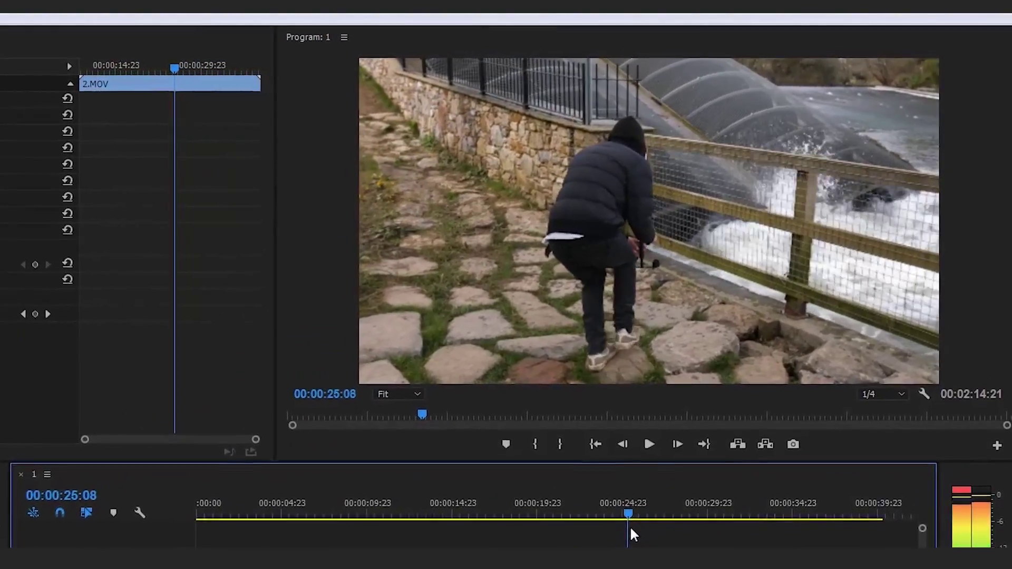
{"action": "left_click_drag", "start_coordinate": [630, 532], "coordinate": [681, 470]}
Split 2.MOV at 00:00:25:11, delete the earlier part and slide the rest against 1.MOV.
{"action": "key", "text": "ctrl+k"}
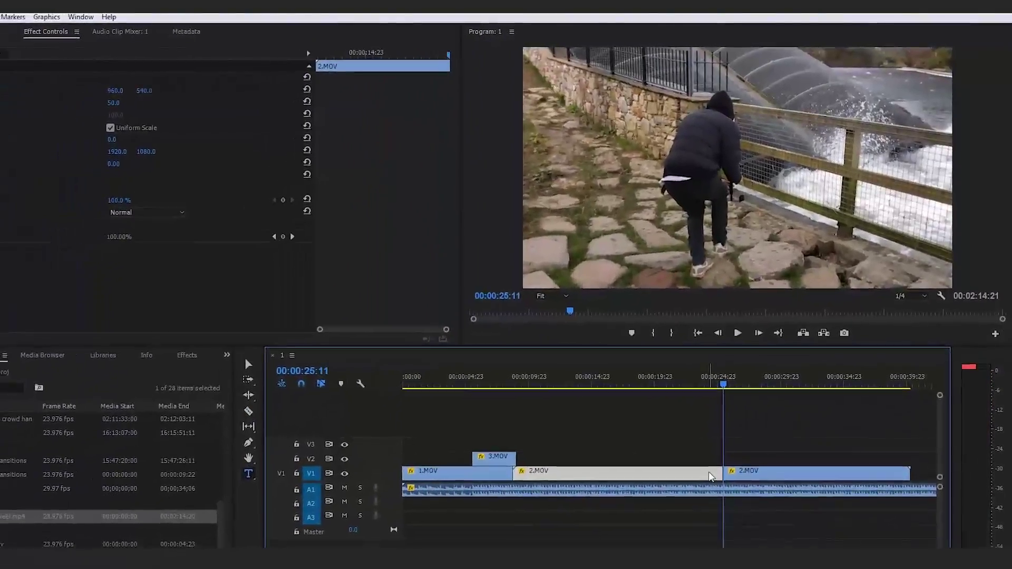
{"action": "key", "text": "Delete"}
{"action": "left_click_drag", "start_coordinate": [767, 448], "coordinate": [583, 429]}
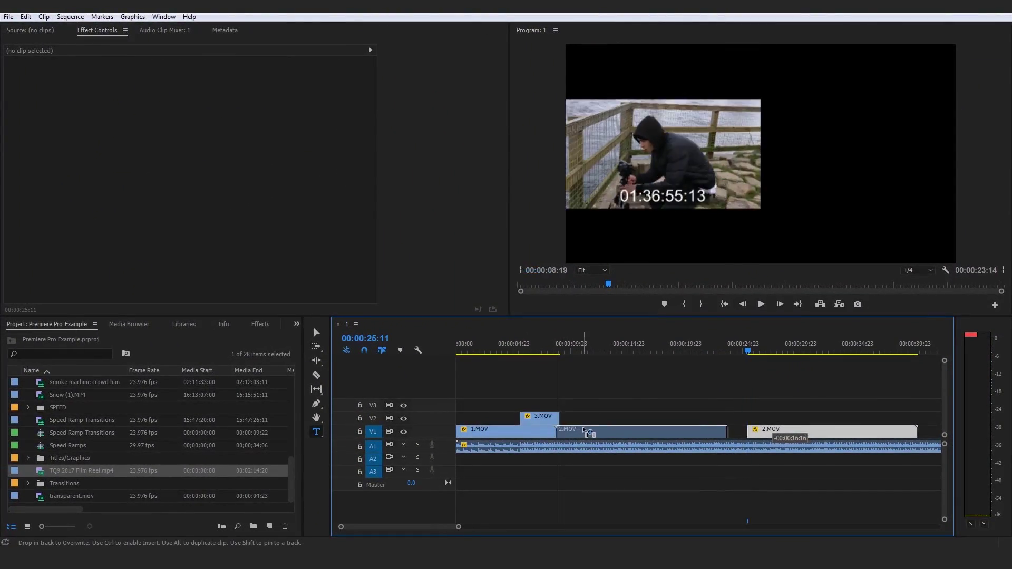
{"action": "left_click", "coordinate": [506, 432]}
{"action": "key", "text": "Home"}
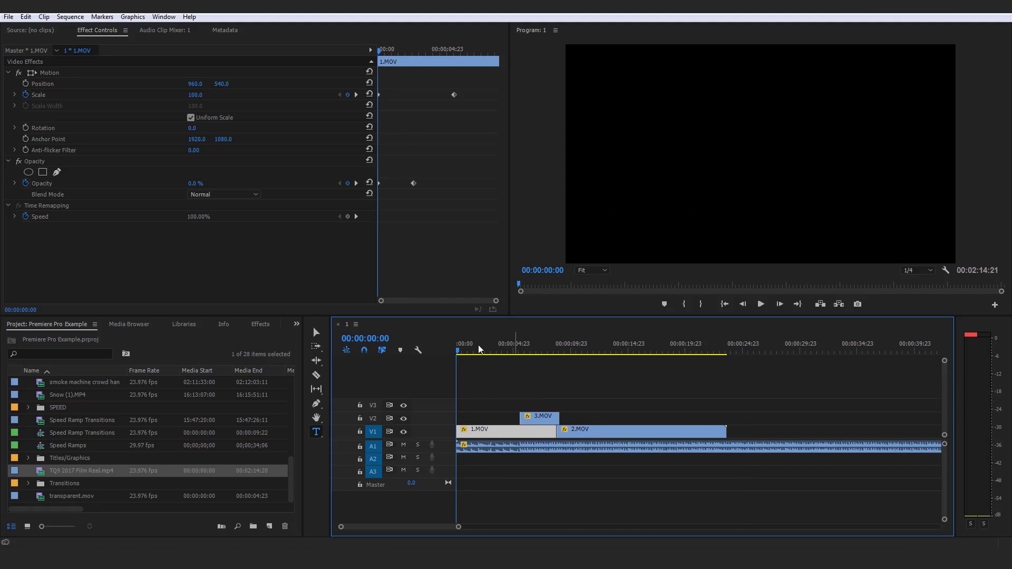
Play from the 00:00:08:19 cut, then keyframe 2.MOV's Scale up to 100.
{"action": "left_click_drag", "start_coordinate": [563, 349], "coordinate": [557, 349]}
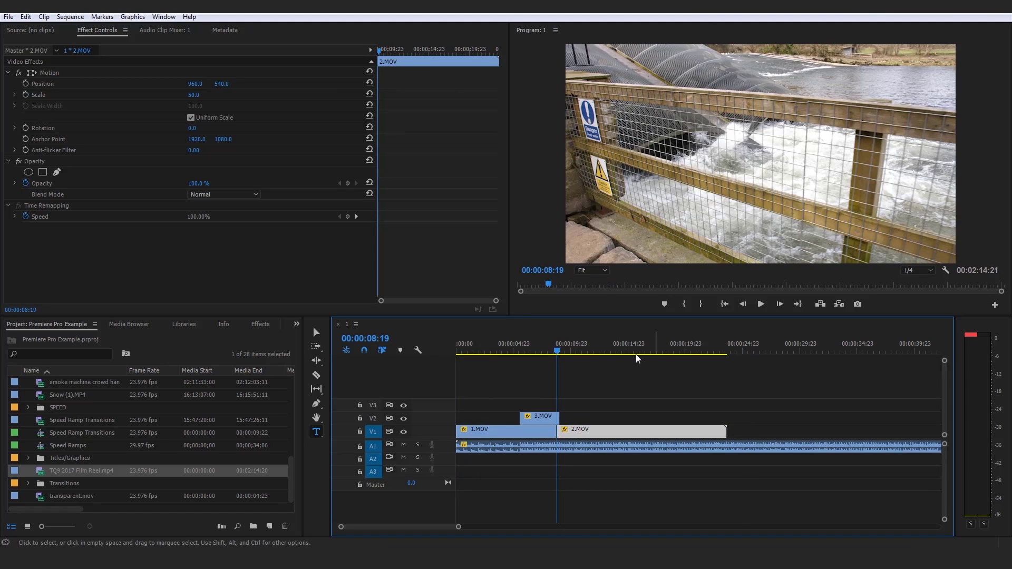
{"action": "key", "text": "space"}
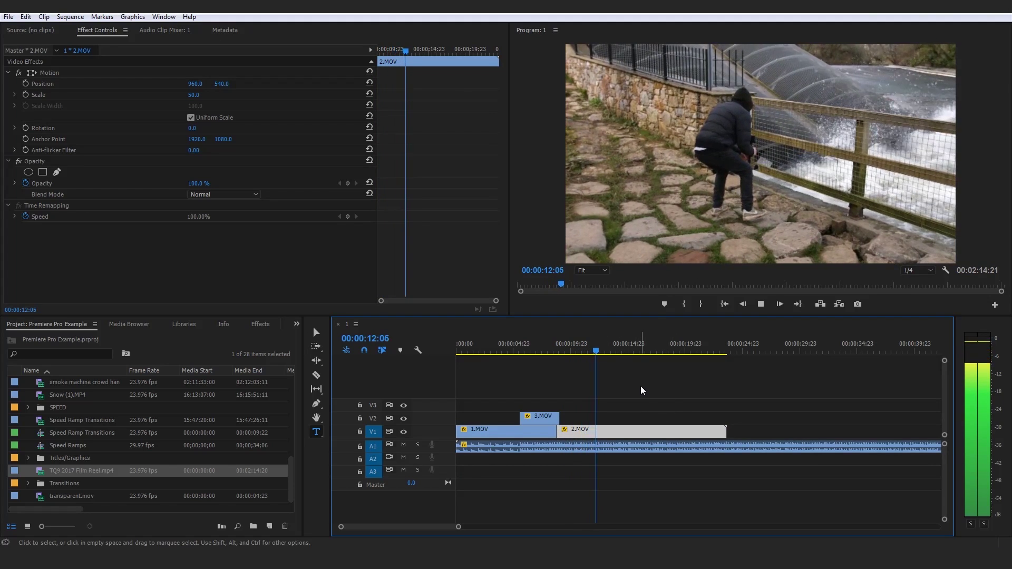
{"action": "key", "text": "space"}
{"action": "left_click", "coordinate": [598, 350]}
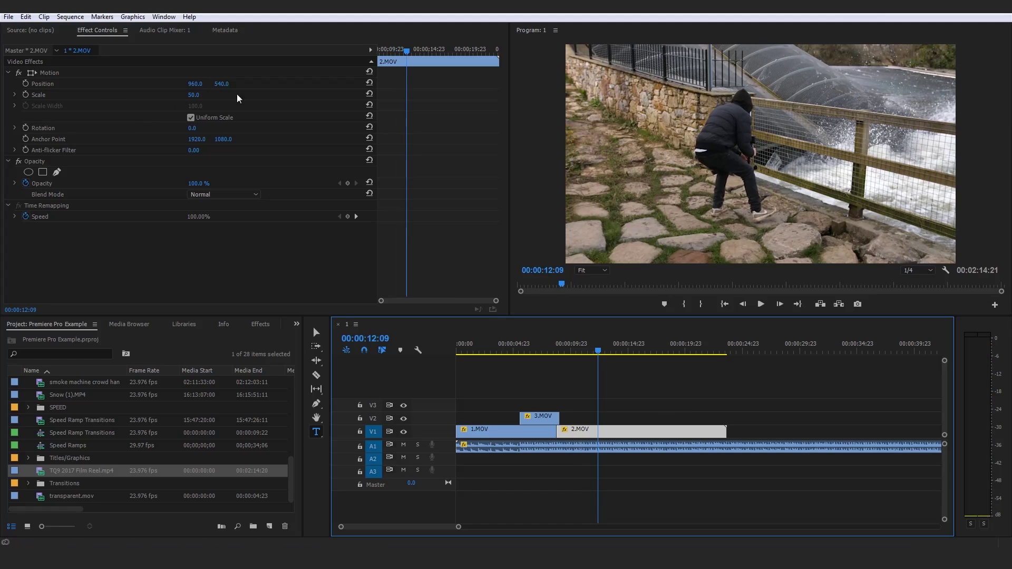
{"action": "left_click", "coordinate": [25, 94]}
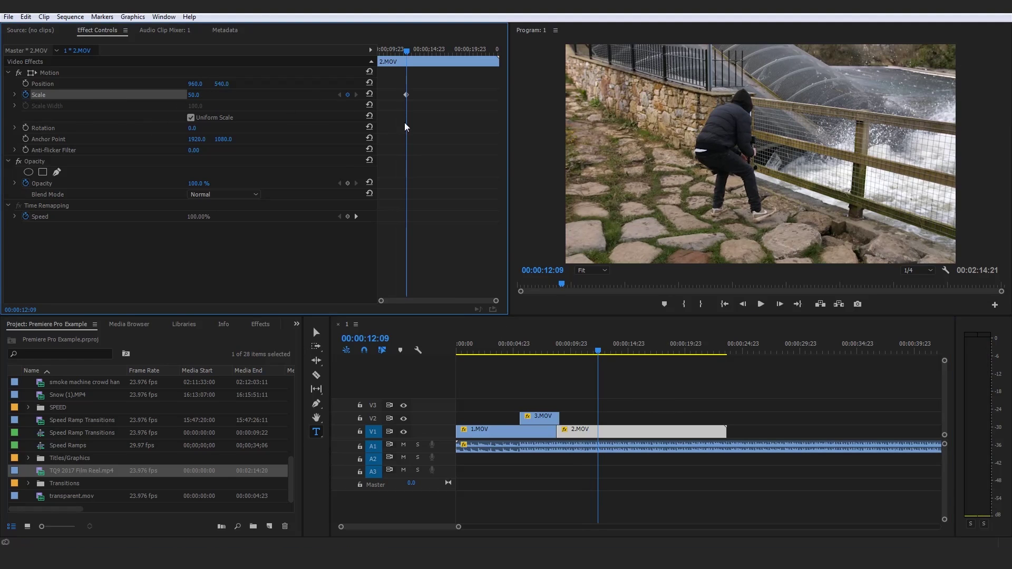
{"action": "left_click_drag", "start_coordinate": [406, 94], "coordinate": [378, 95]}
{"action": "left_click", "coordinate": [193, 95]}
{"action": "type", "text": "100"}
{"action": "key", "text": "Return"}
Preview the zoom and move the Scale 100 keyframe onto 00:00:14:06.
{"action": "key", "text": "Up"}
{"action": "key", "text": "space"}
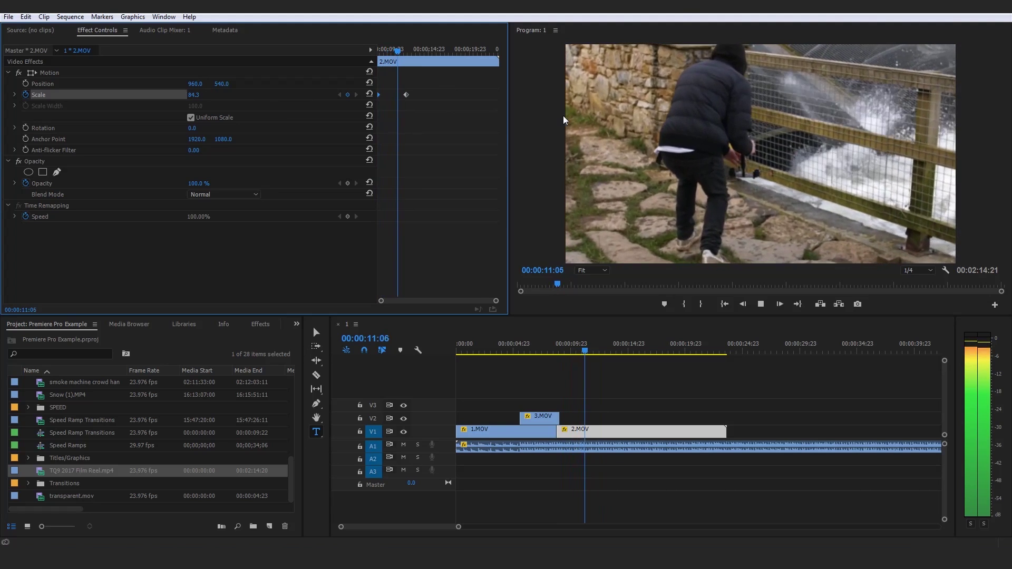
{"action": "key", "text": "space"}
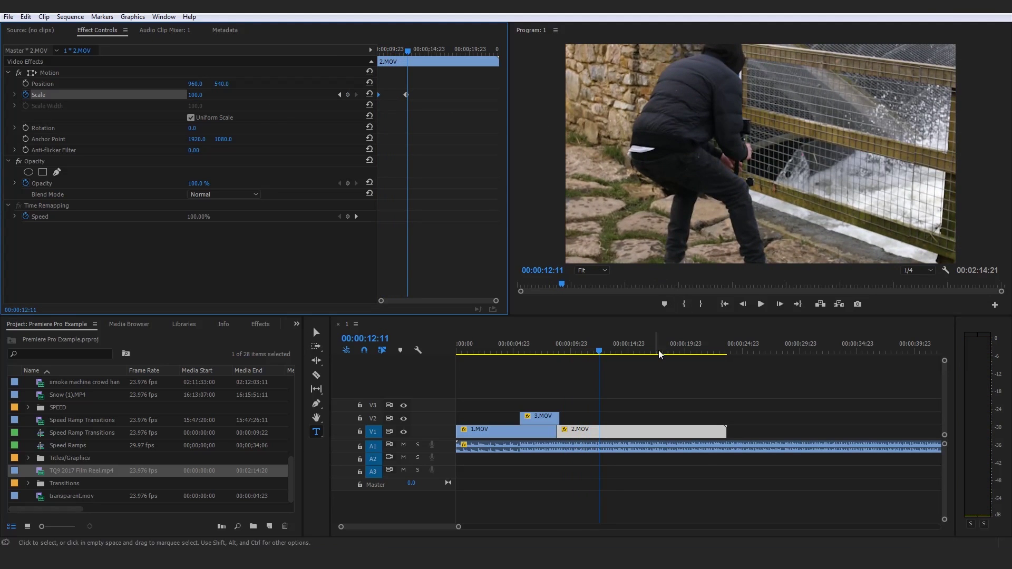
{"action": "left_click_drag", "start_coordinate": [407, 99], "coordinate": [428, 99]}
{"action": "left_click", "coordinate": [427, 49]}
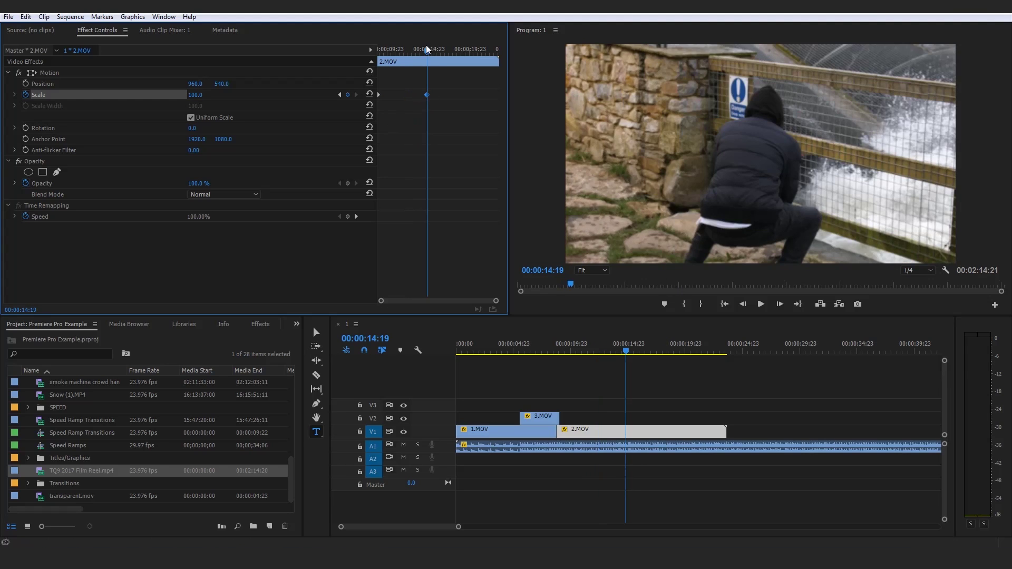
{"action": "left_click", "coordinate": [619, 351]}
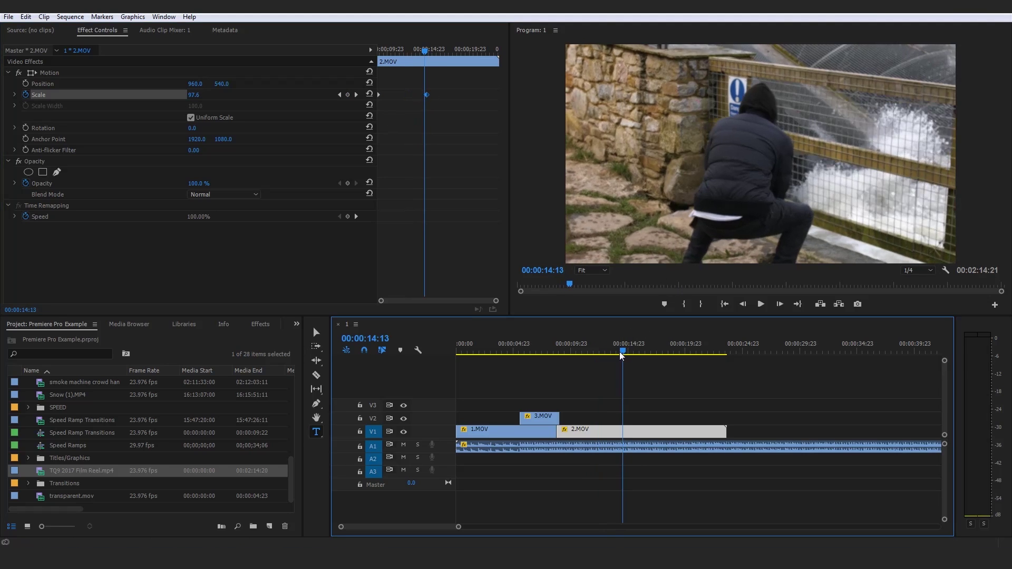
{"action": "left_click_drag", "start_coordinate": [427, 95], "coordinate": [422, 94]}
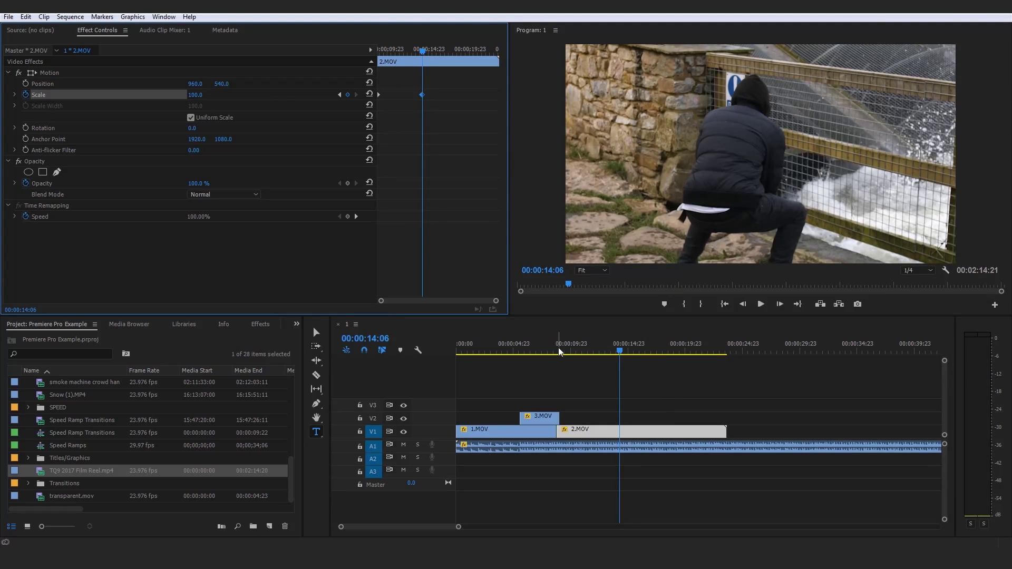
{"action": "left_click", "coordinate": [458, 351]}
{"action": "left_click", "coordinate": [76, 15]}
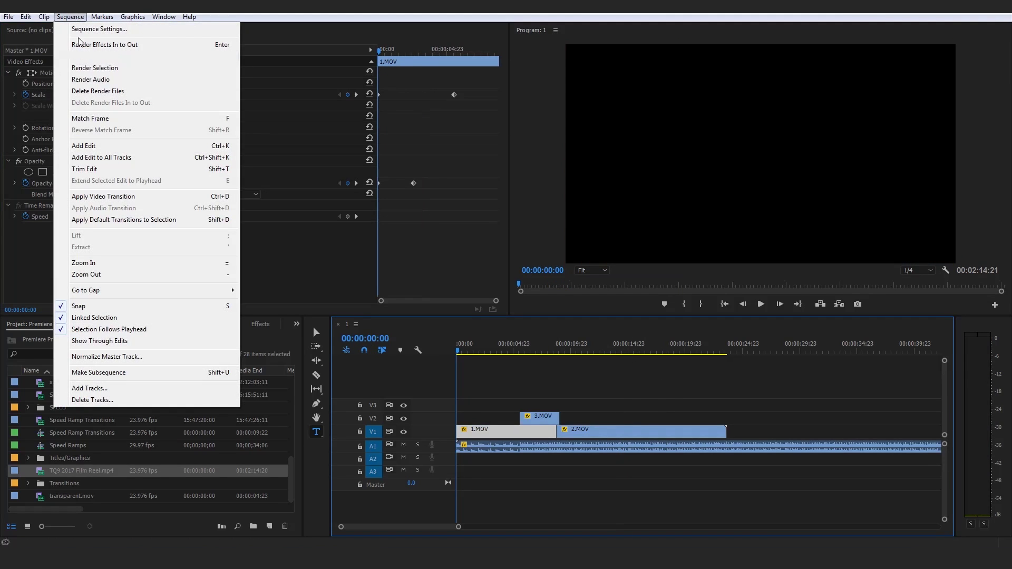
Render In to Out previews for the whole sequence.
{"action": "left_click", "coordinate": [100, 55]}
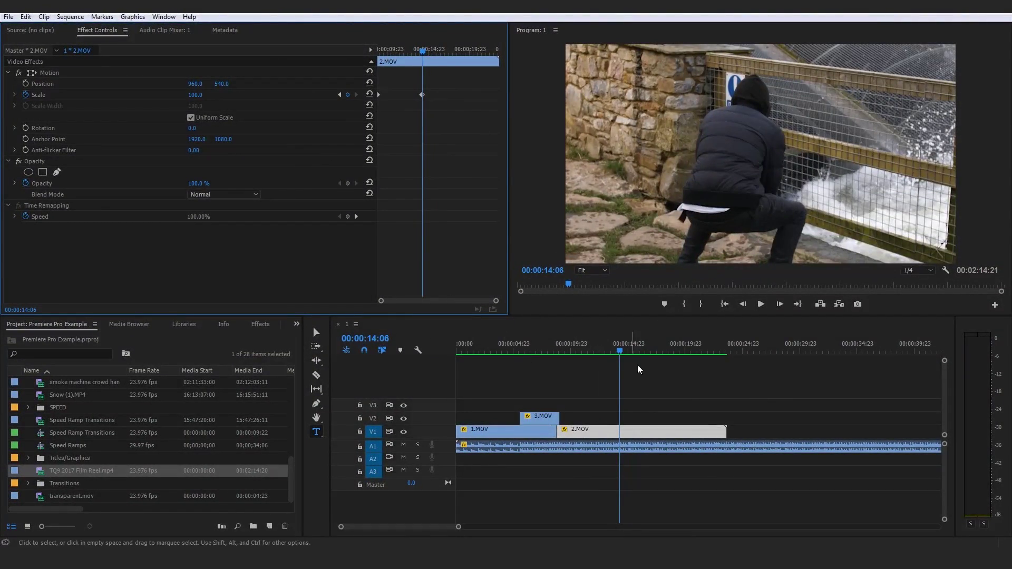
Keyframe 2.MOV's Opacity from full at 00:00:11:16 to 0% at 00:00:14:06, trimming it there.
{"action": "left_click_drag", "start_coordinate": [422, 50], "coordinate": [402, 52]}
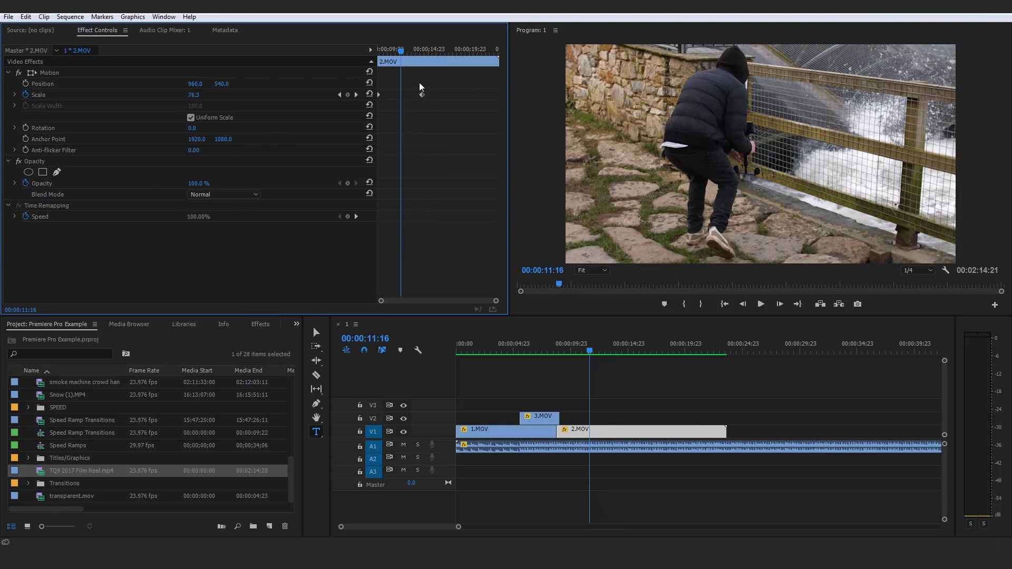
{"action": "left_click", "coordinate": [348, 183]}
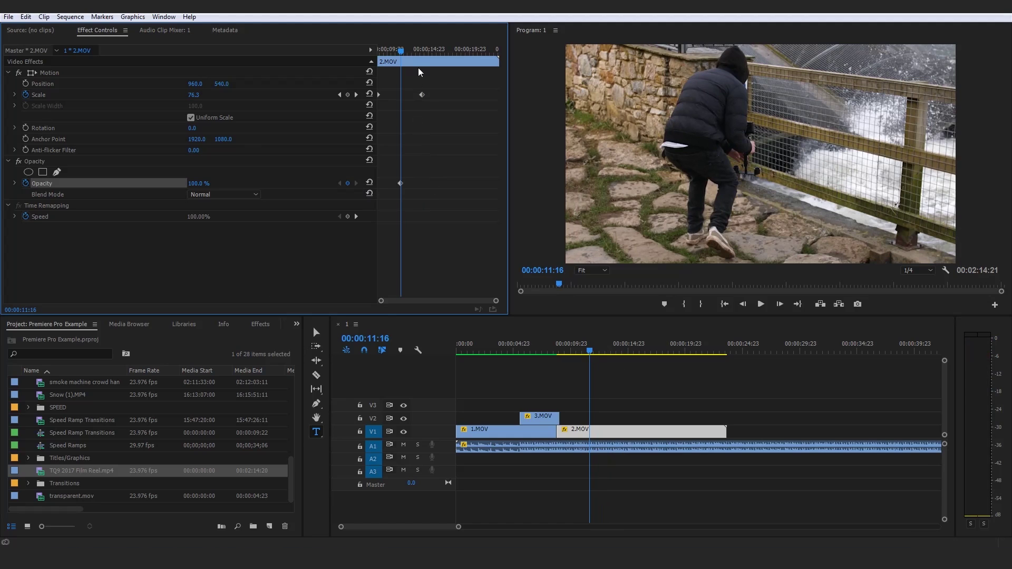
{"action": "left_click", "coordinate": [422, 50]}
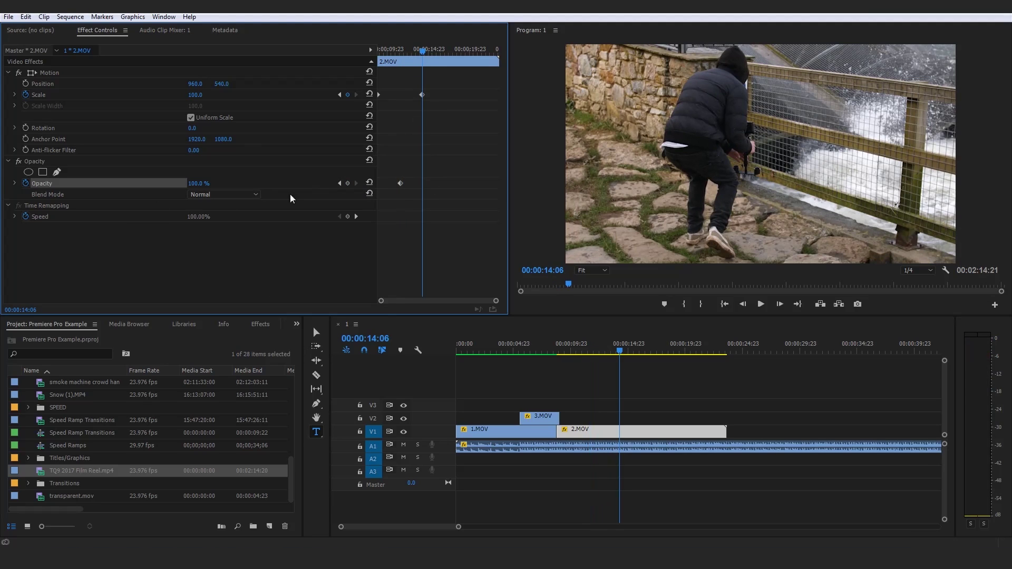
{"action": "left_click_drag", "start_coordinate": [205, 183], "coordinate": [152, 183]}
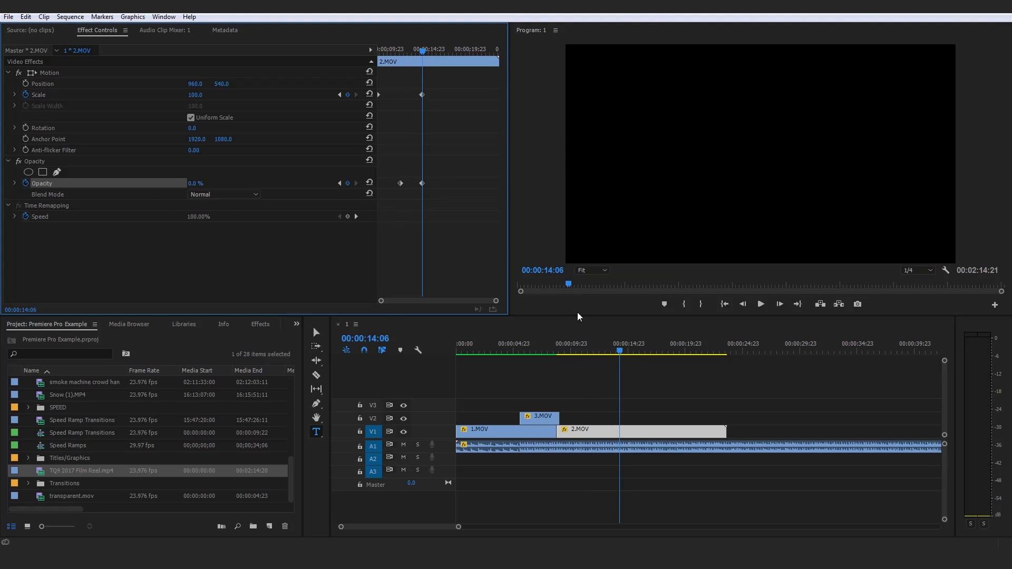
{"action": "left_click_drag", "start_coordinate": [726, 431], "coordinate": [620, 431]}
Keyframe the song's volume Level at 0 dB at 00:00:11:16 and -35 dB at 00:00:14:06.
{"action": "left_click", "coordinate": [638, 449]}
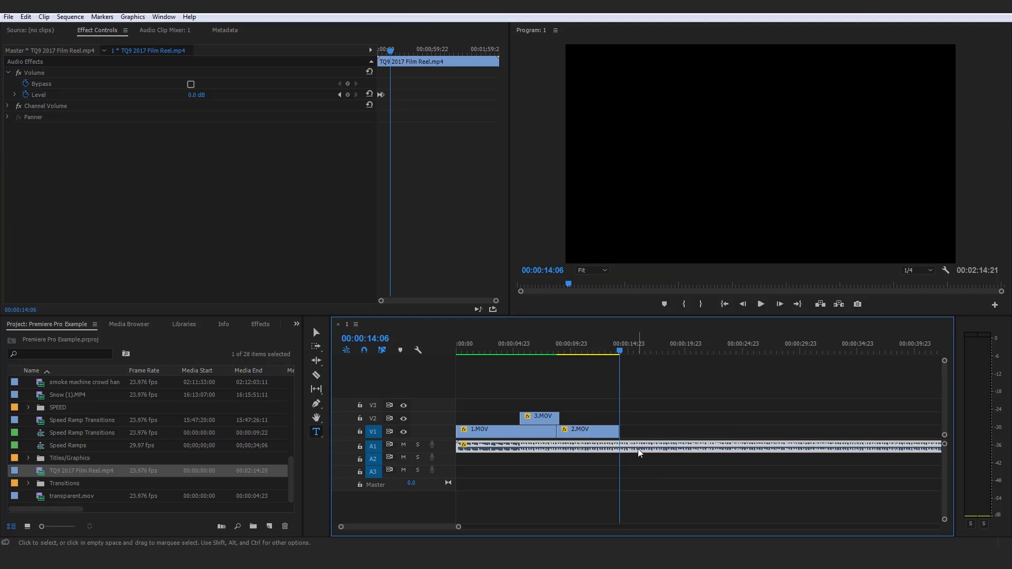
{"action": "left_click", "coordinate": [605, 432]}
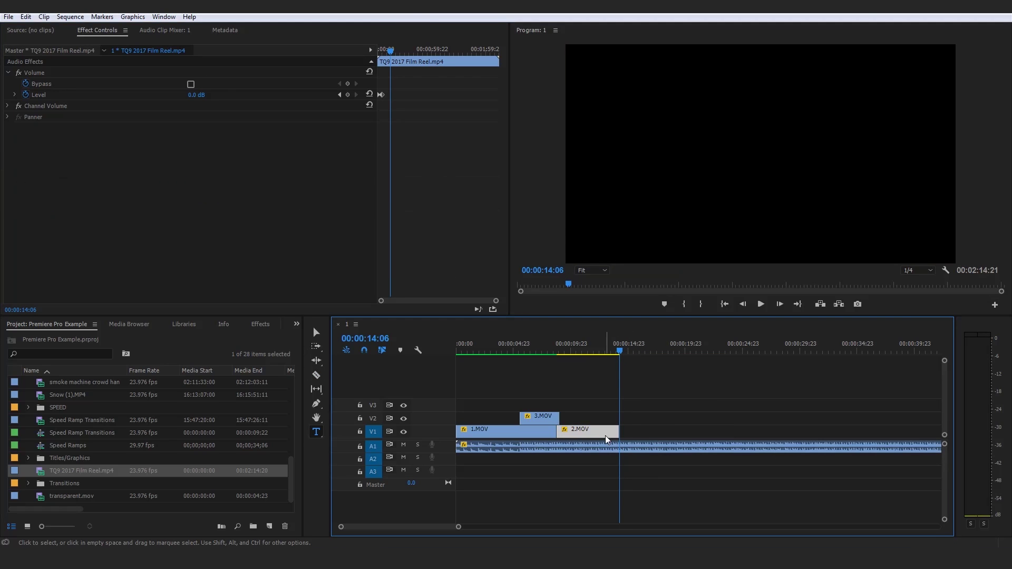
{"action": "left_click_drag", "start_coordinate": [425, 48], "coordinate": [435, 49]}
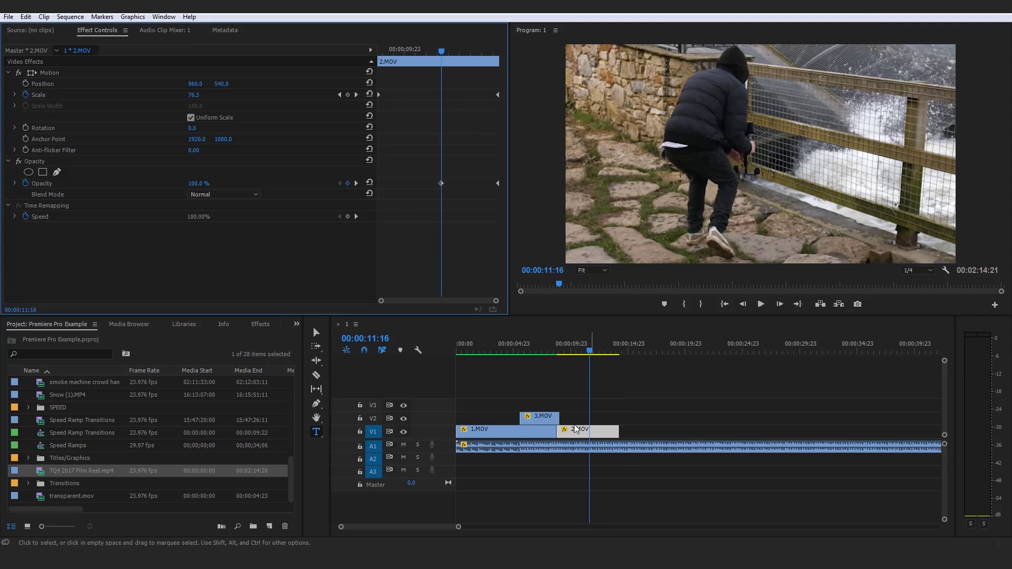
{"action": "left_click", "coordinate": [633, 450]}
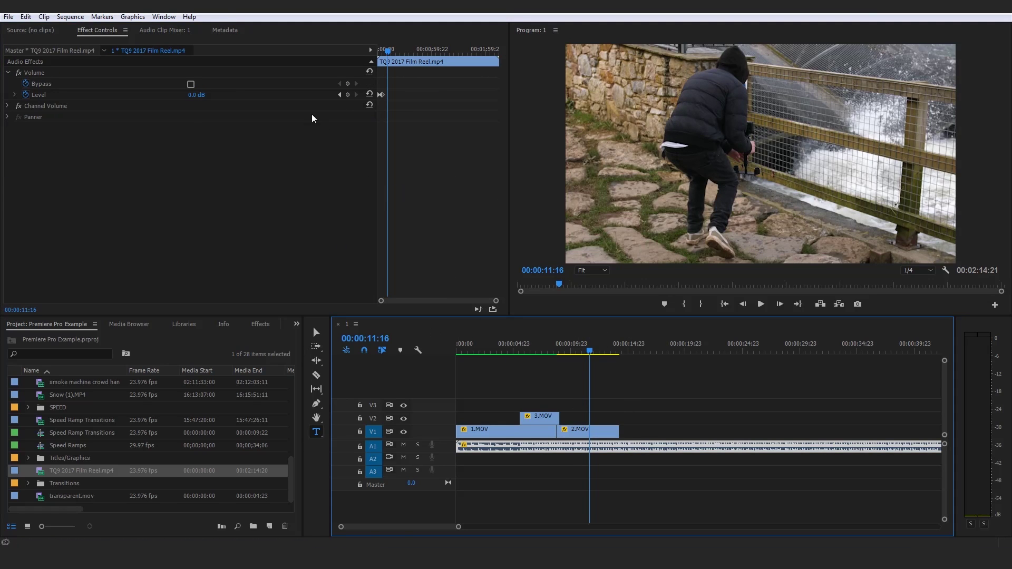
{"action": "left_click", "coordinate": [349, 96]}
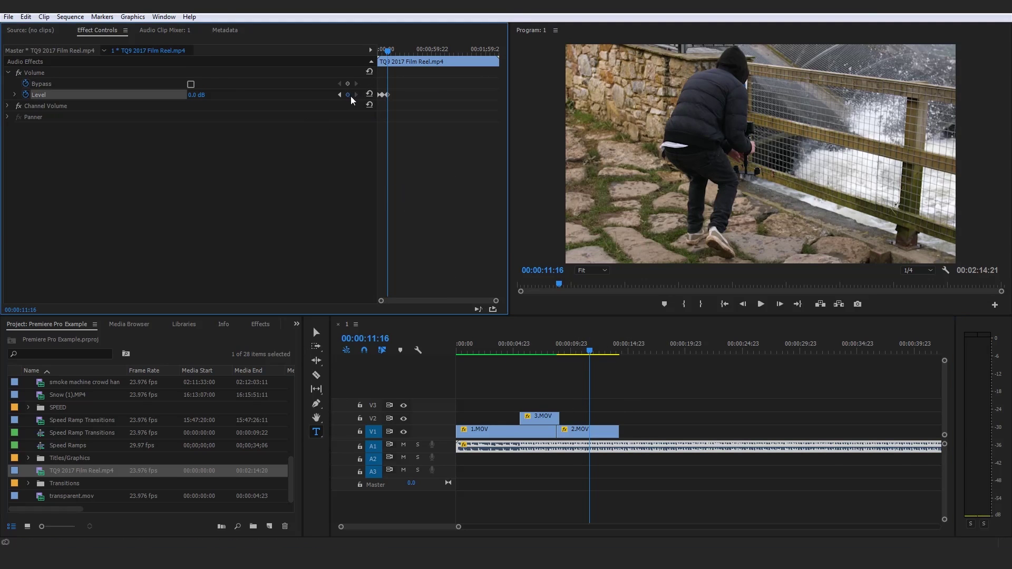
{"action": "left_click", "coordinate": [621, 337]}
{"action": "left_click", "coordinate": [202, 93]}
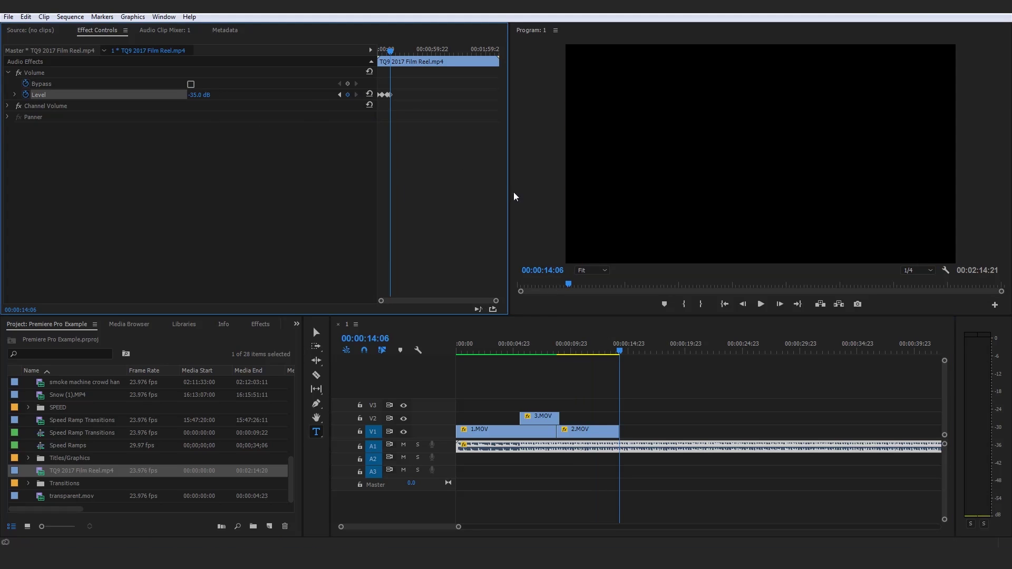
Split the song at 00:00:14:06 and delete the audio after it.
{"action": "key", "text": "ctrl+k"}
{"action": "left_click", "coordinate": [643, 448]}
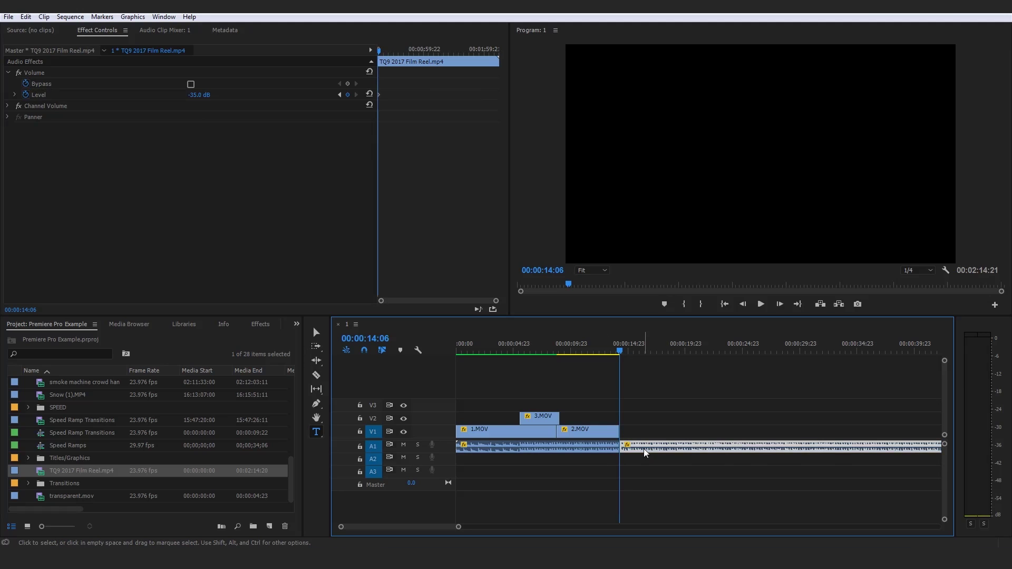
{"action": "key", "text": "Delete"}
{"action": "key", "text": "x"}
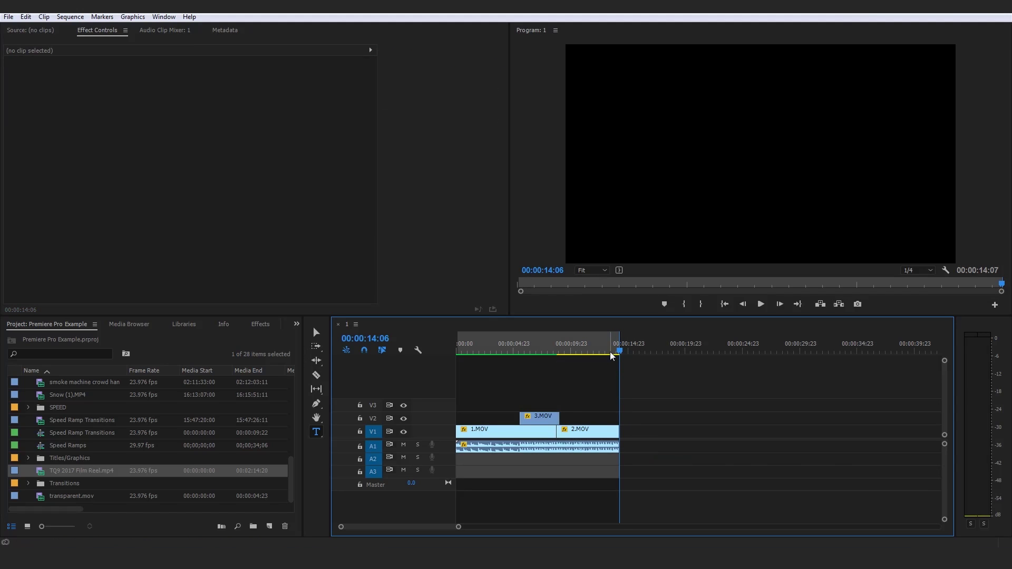
{"action": "left_click_drag", "start_coordinate": [609, 352], "coordinate": [422, 347]}
Render In to Out previews for the finished 00:00:14:07 sequence.
{"action": "left_click", "coordinate": [71, 16]}
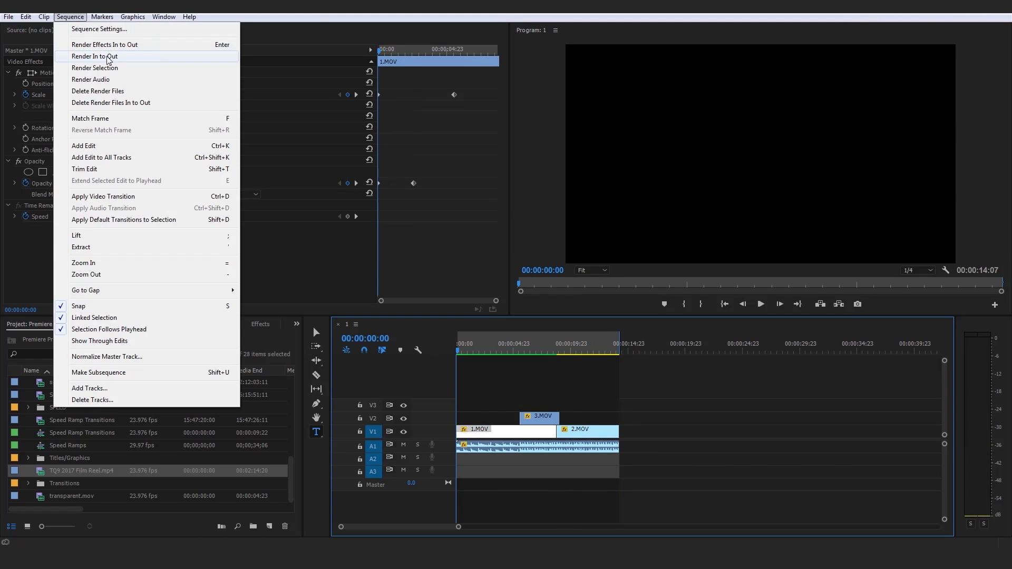
{"action": "left_click", "coordinate": [107, 56]}
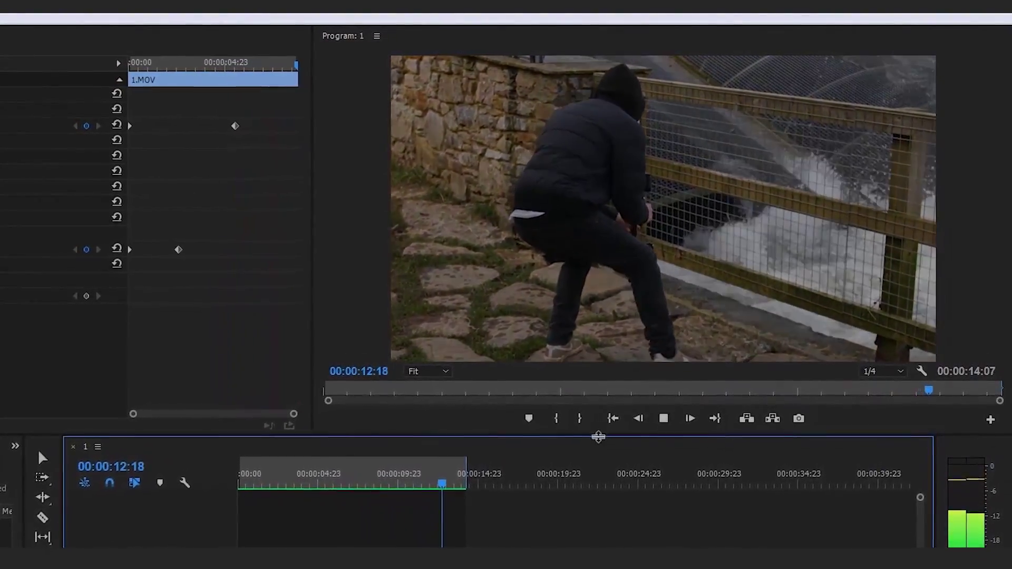
{"action": "left_click_drag", "start_coordinate": [304, 489], "coordinate": [301, 509]}
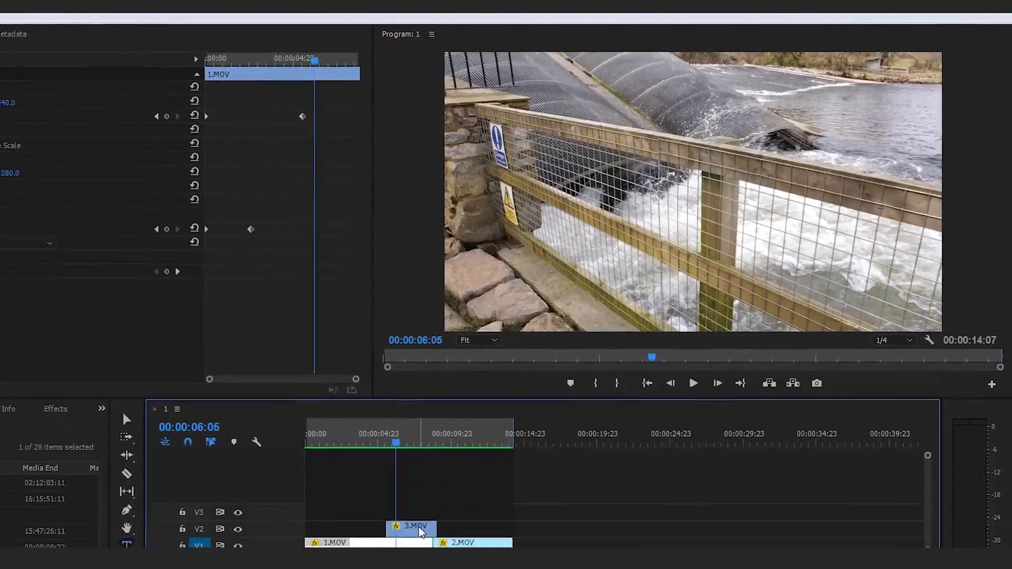
{"action": "left_click", "coordinate": [421, 530]}
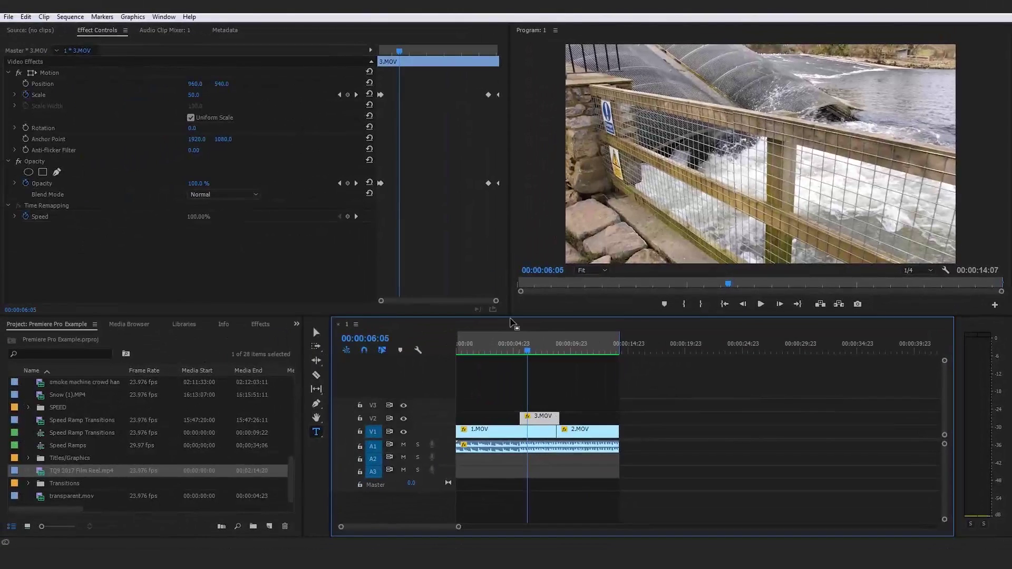
{"action": "left_click_drag", "start_coordinate": [392, 48], "coordinate": [403, 52]}
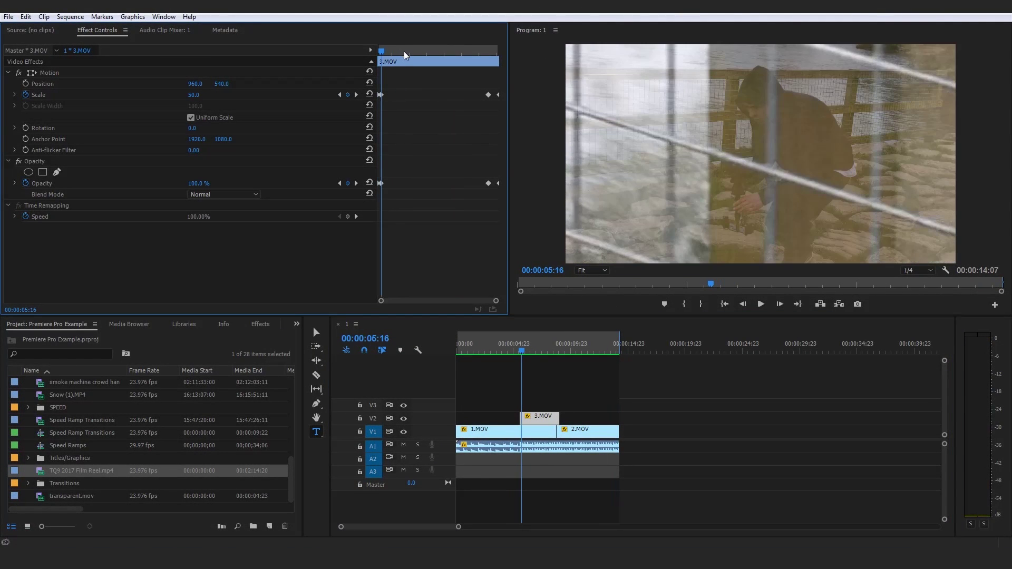
{"action": "left_click", "coordinate": [522, 346]}
{"action": "key", "text": "Home"}
{"action": "key", "text": "space"}
{"action": "left_click", "coordinate": [720, 371]}
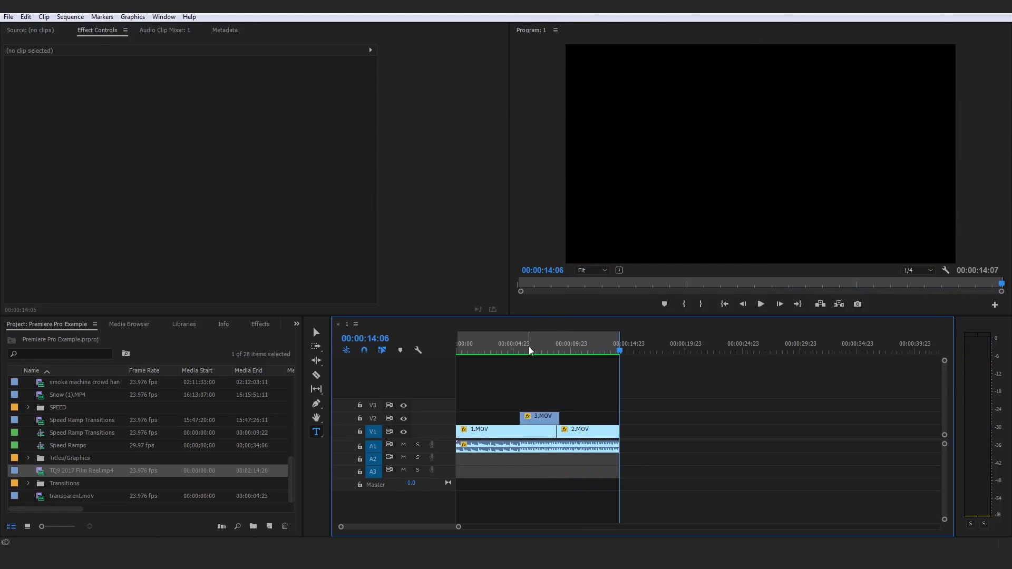
{"action": "key", "text": "space"}
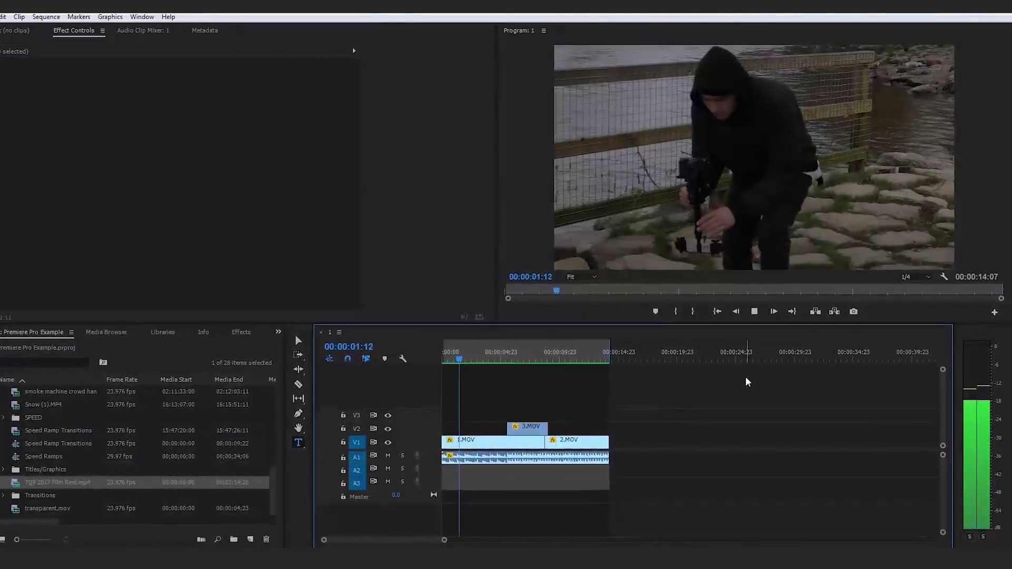